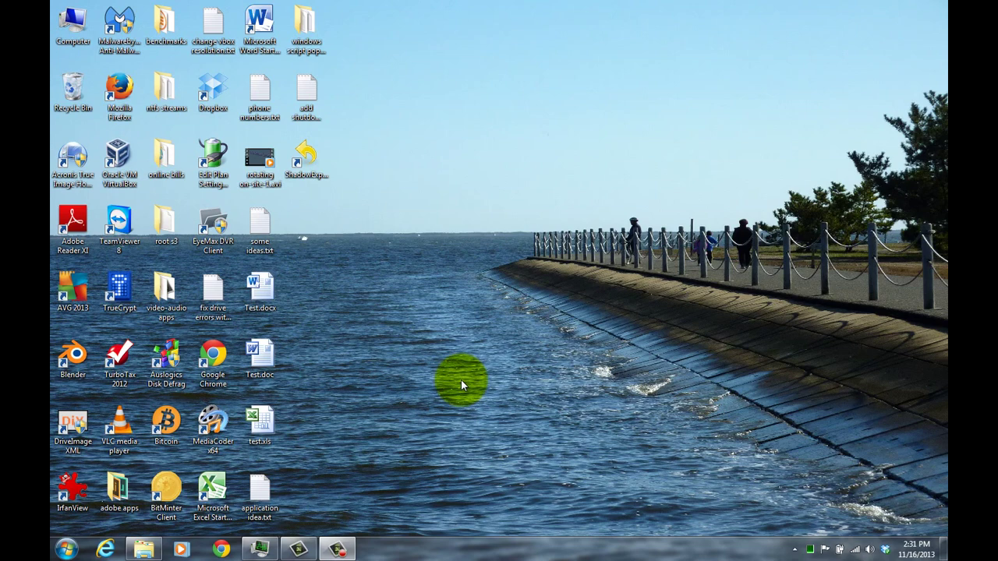
Step: Open the Yahoo Mail sign-in page in Internet Explorer and enter a sample username
click(106, 550)
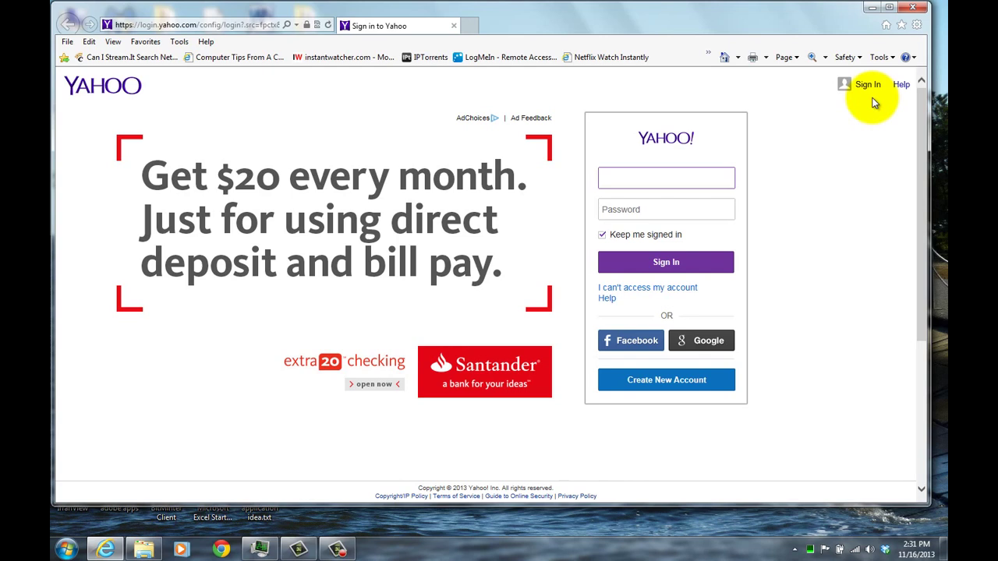
click(865, 85)
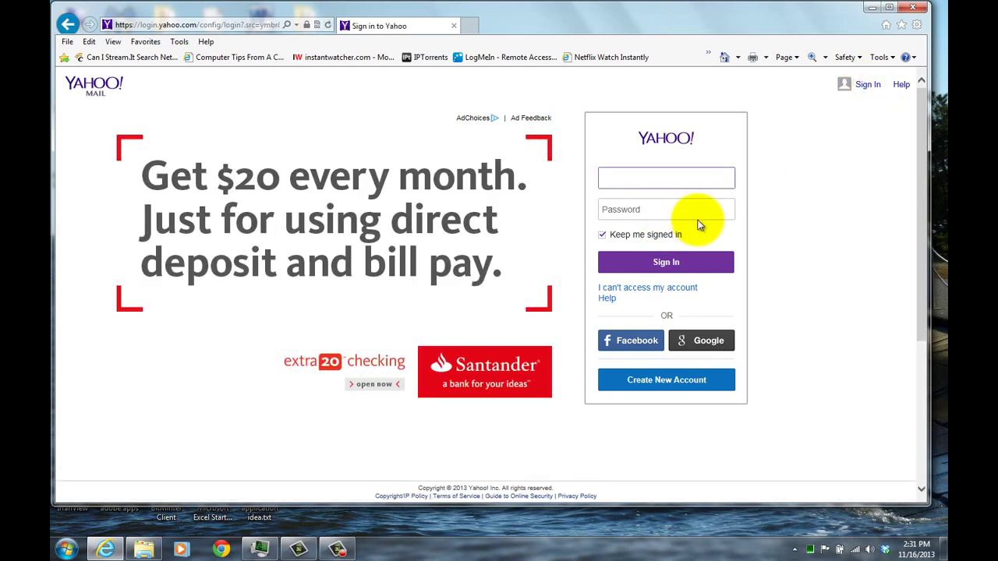
click(650, 180)
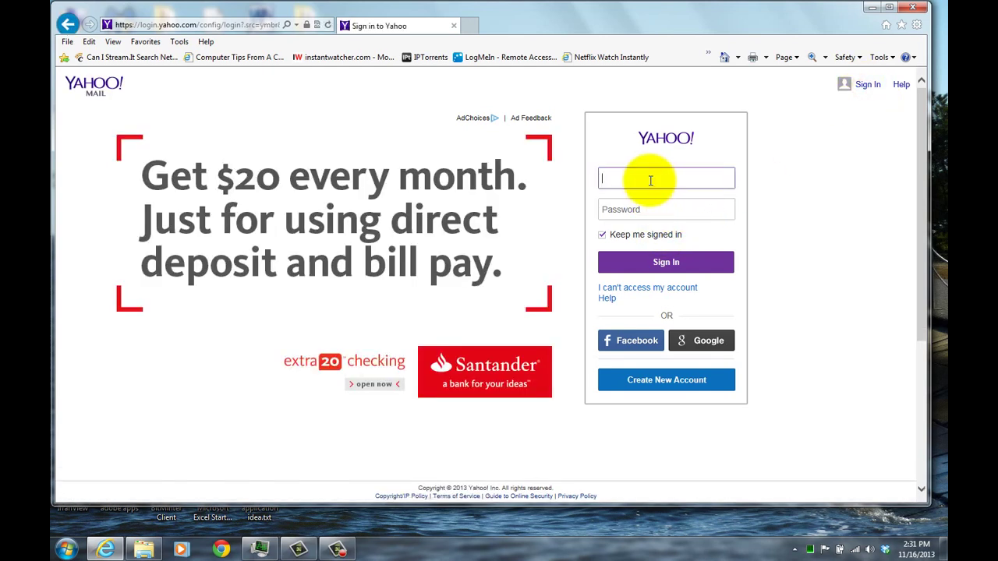
text(test)
Step: Enter a sample password, reveal it with the eye icon, then mask it again
click(646, 209)
text(t)
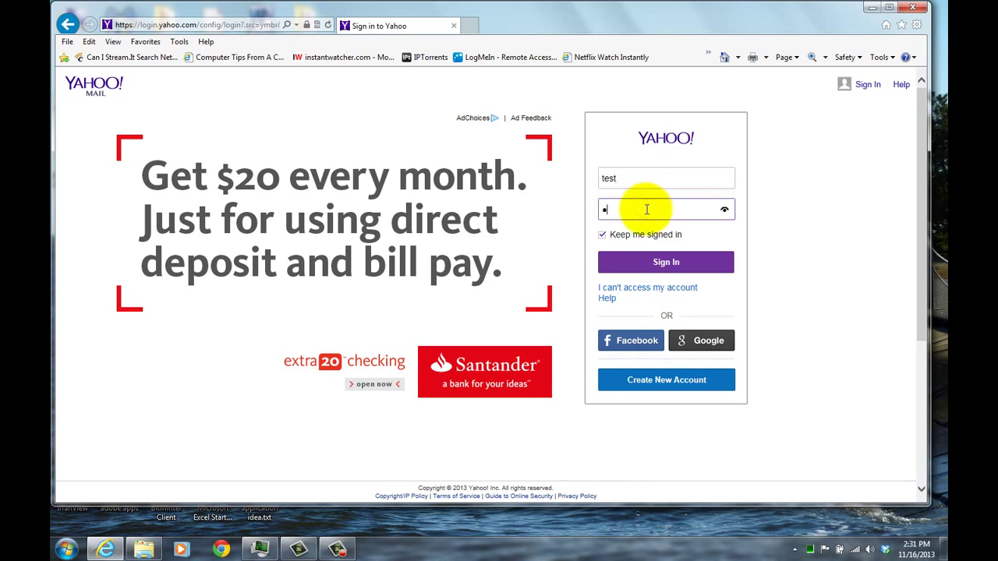
text(est)
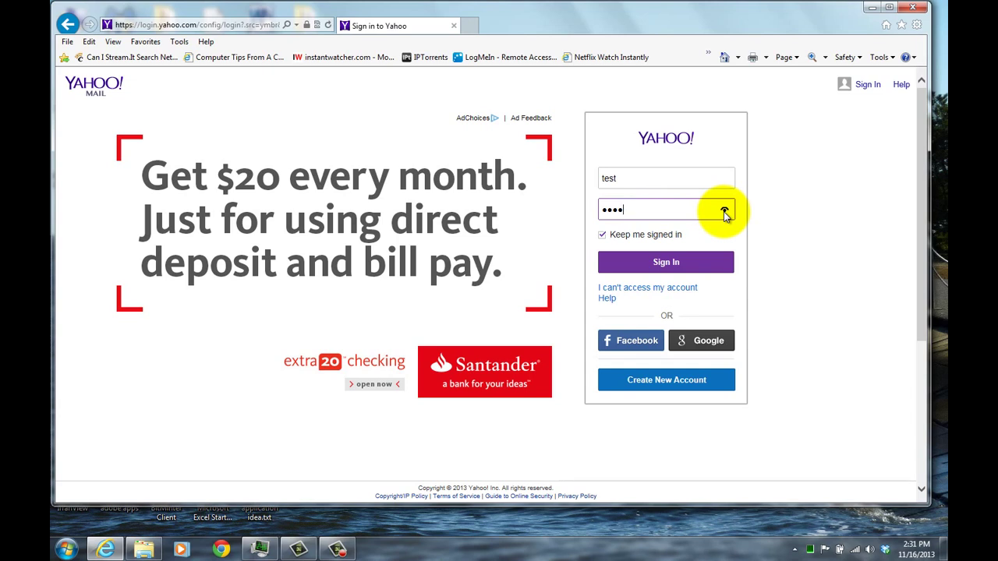
click(724, 212)
click(724, 212)
Step: Close Internet Explorer and launch Registry Editor through a Start menu search for regedit
click(914, 8)
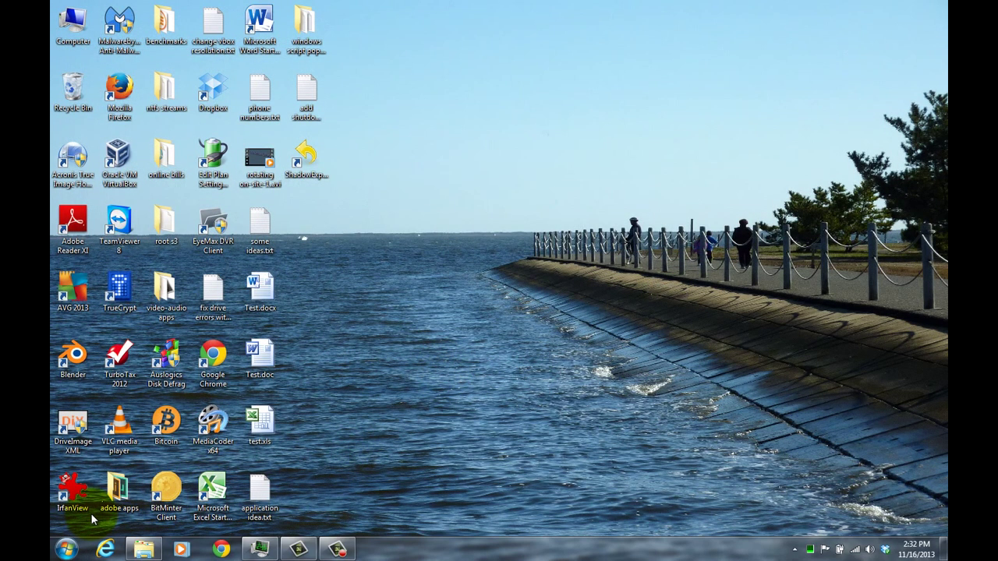
click(67, 550)
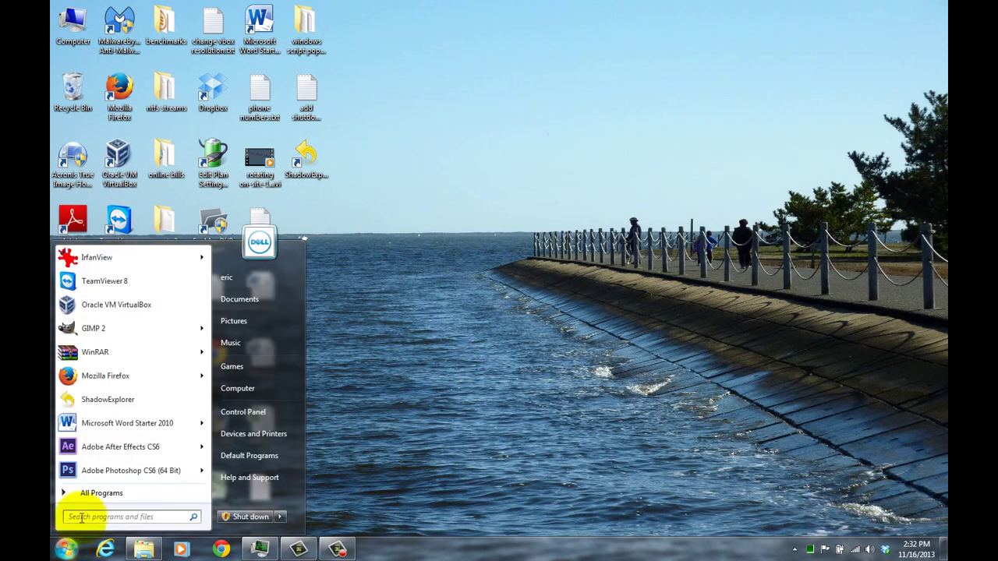
text(r)
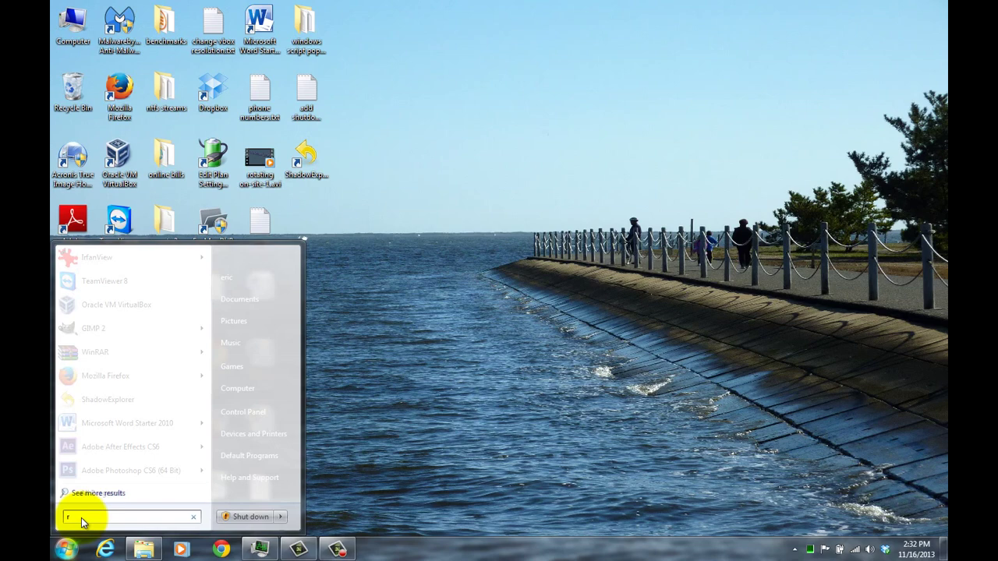
text(egedit)
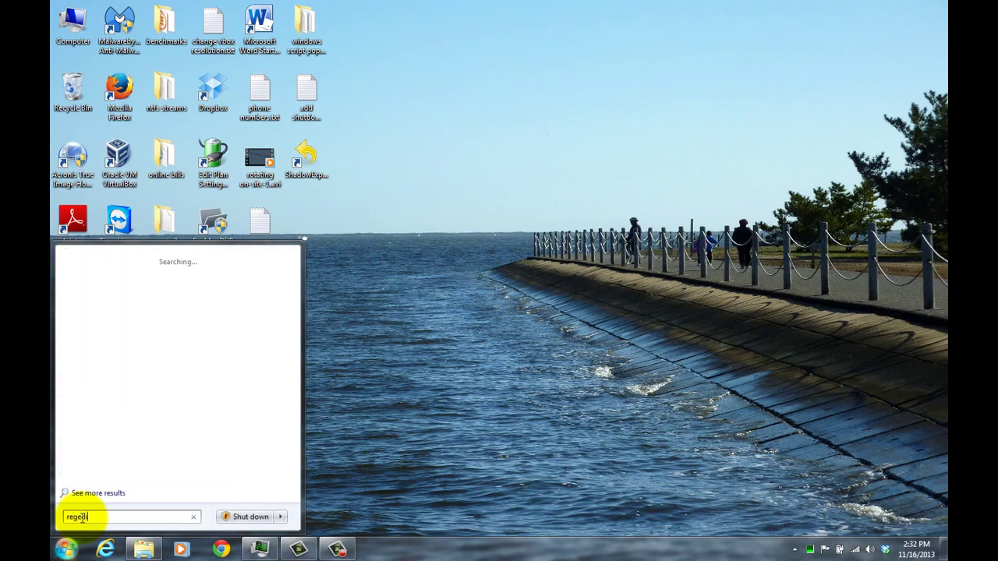
key(Return)
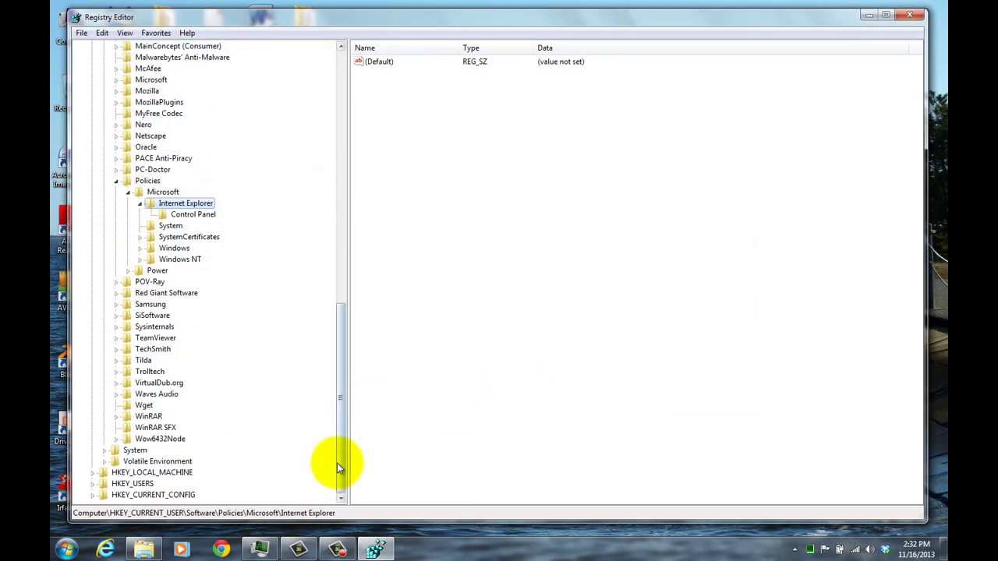
Step: Collapse HKEY_CURRENT_USER and expand HKEY_LOCAL_MACHINE\SOFTWARE\Policies\Microsoft to select Internet Explorer
drag(338, 432, 319, 178)
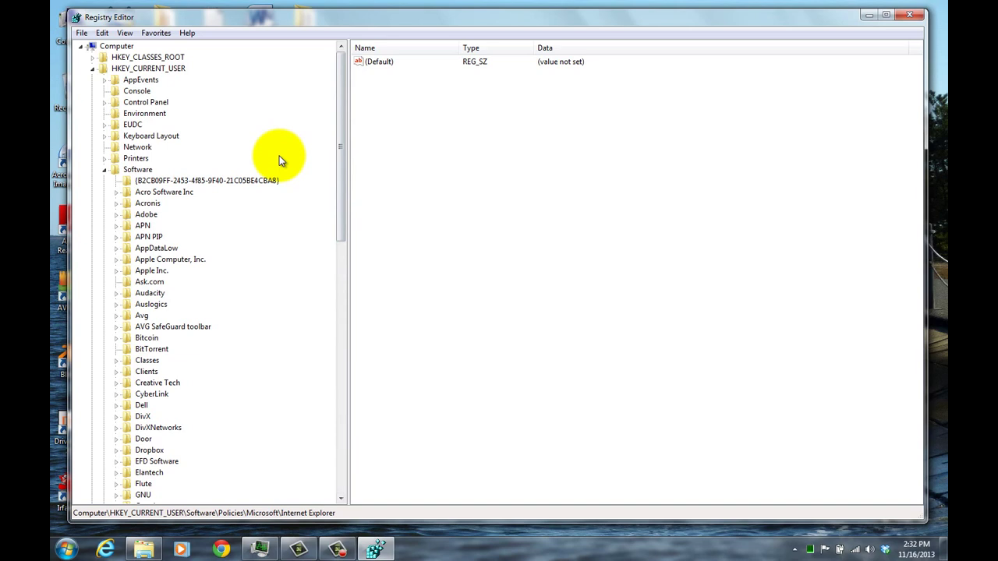
click(93, 69)
click(92, 80)
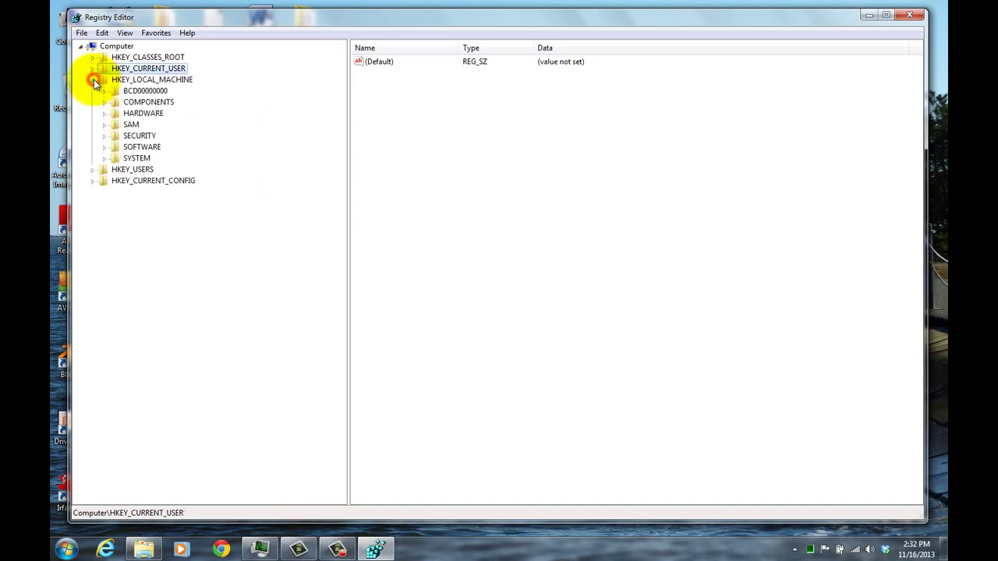
click(104, 146)
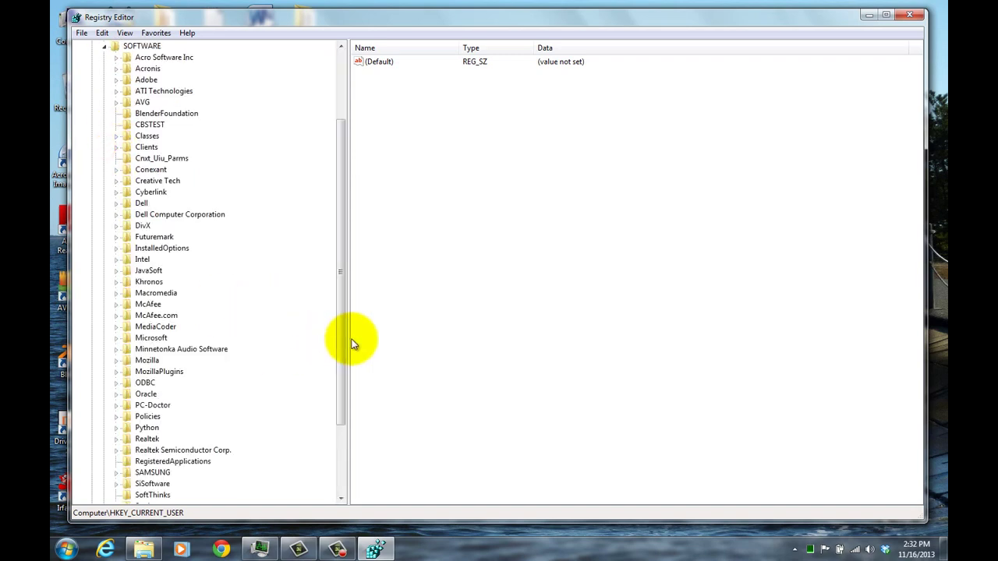
drag(340, 326, 341, 355)
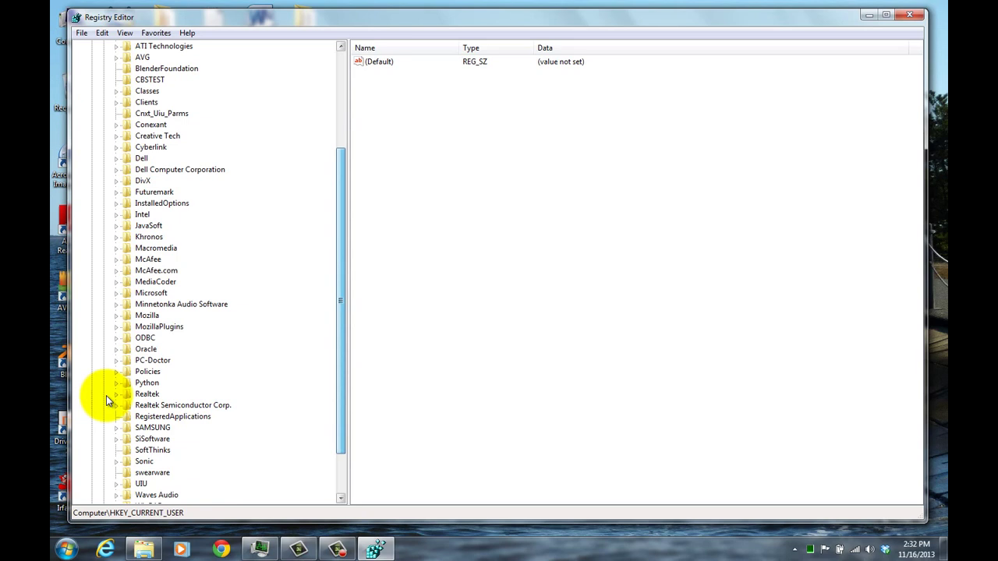
click(114, 373)
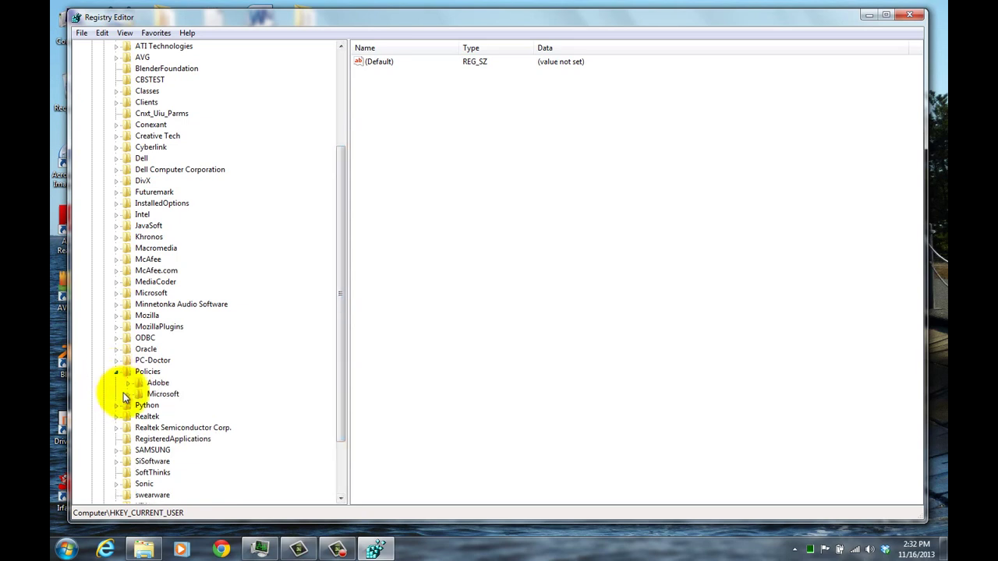
click(127, 393)
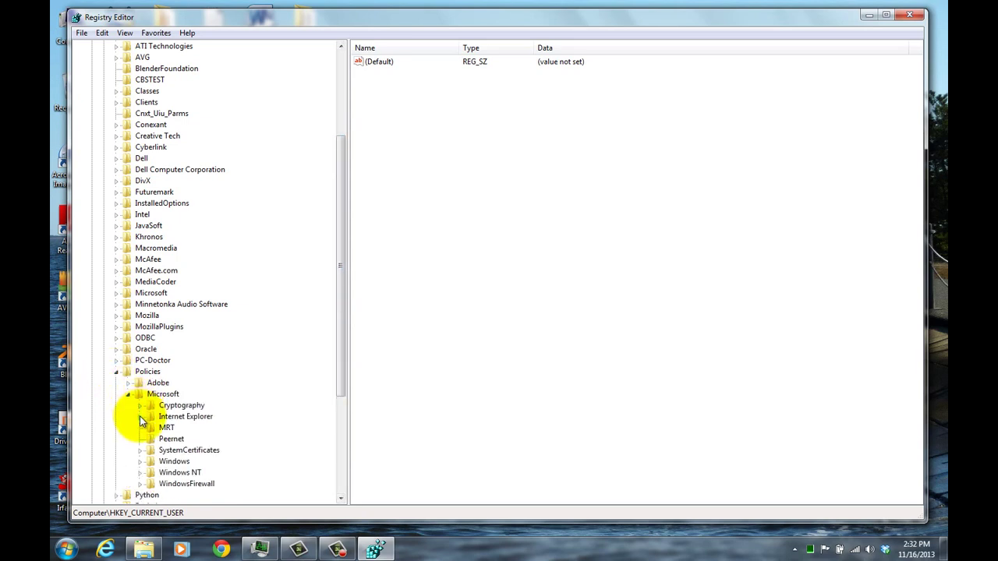
click(141, 416)
click(151, 418)
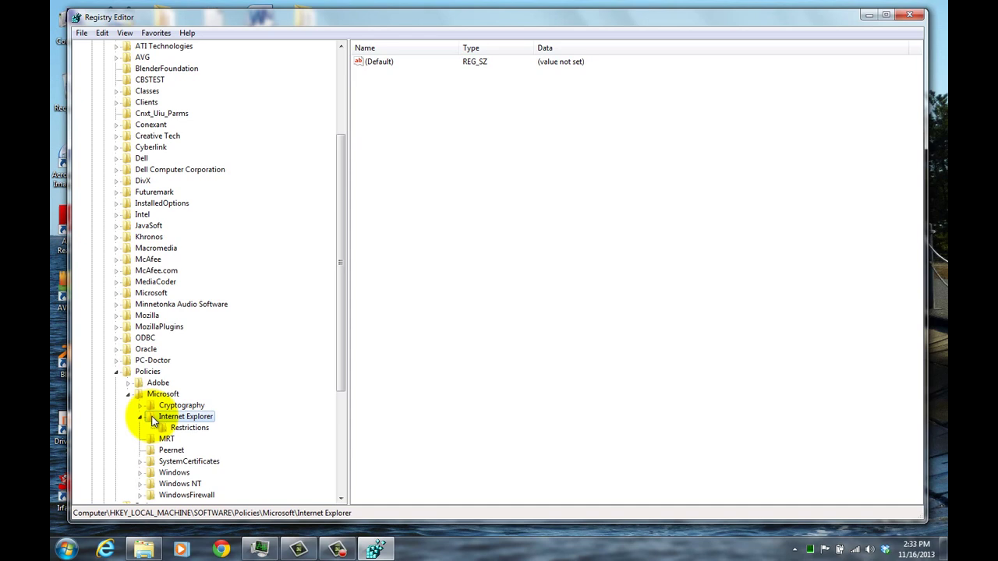
Step: Create a new subkey named Main under the Internet Explorer policy key
right_click(152, 419)
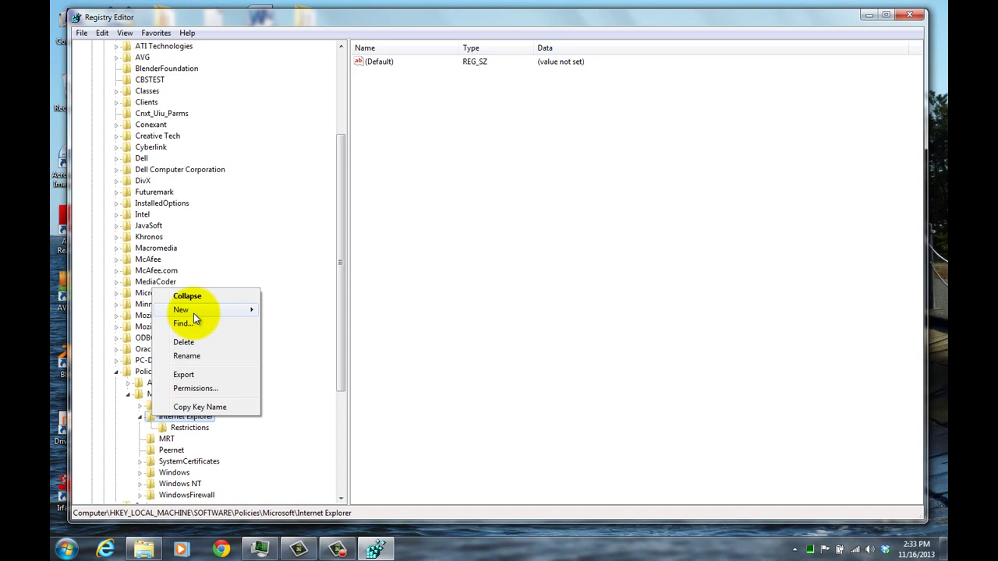
mouse_move(193, 311)
click(288, 311)
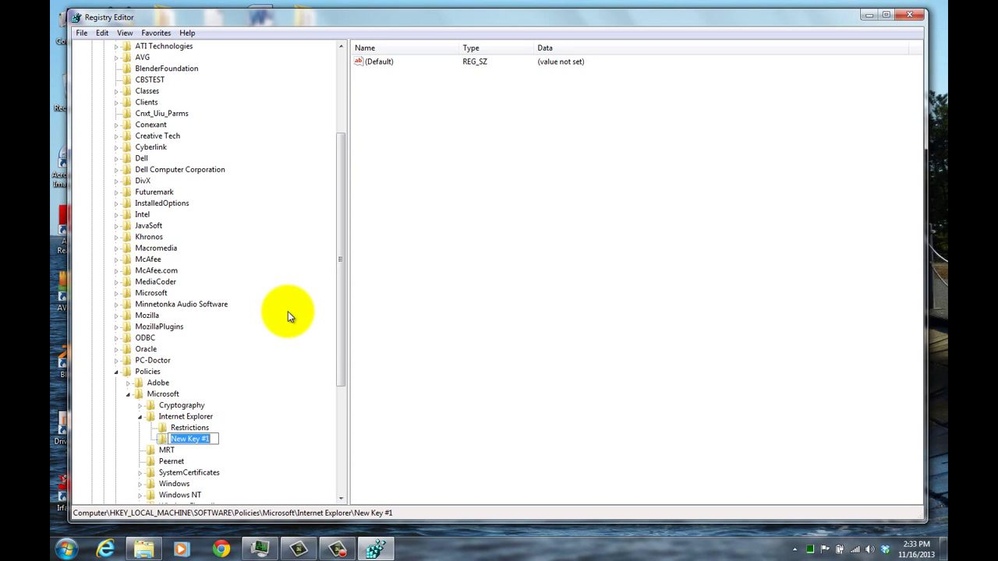
text(Ma)
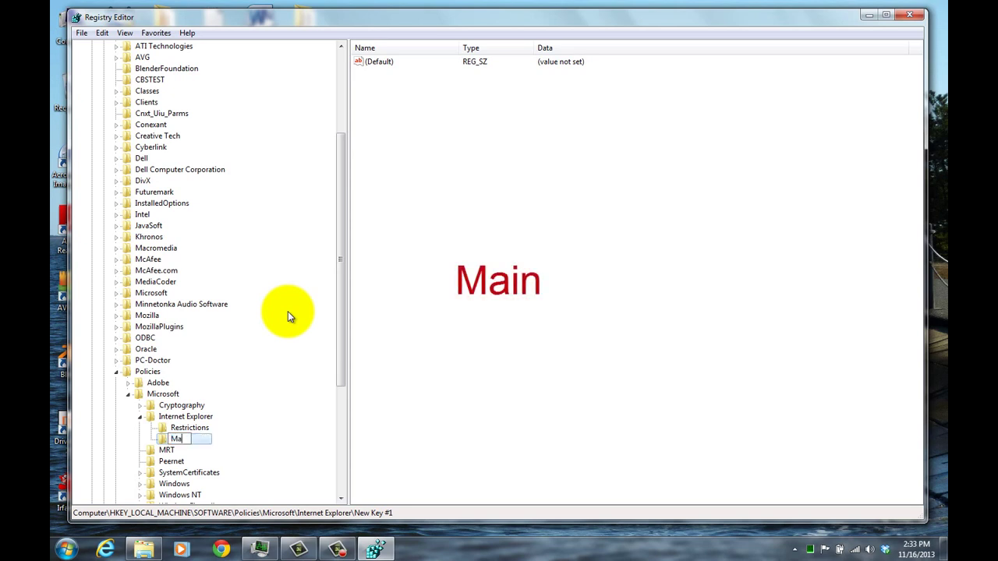
text(in)
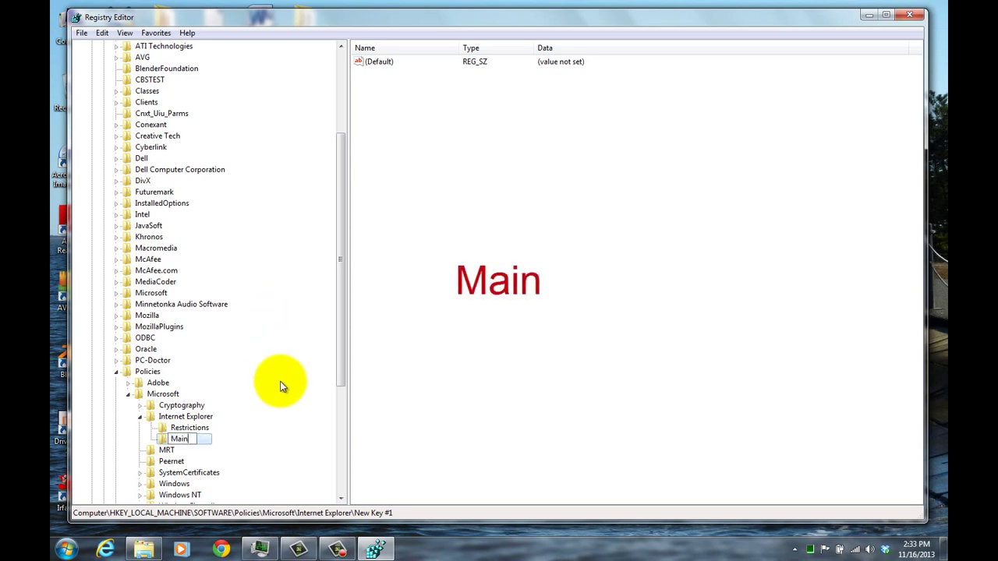
click(393, 363)
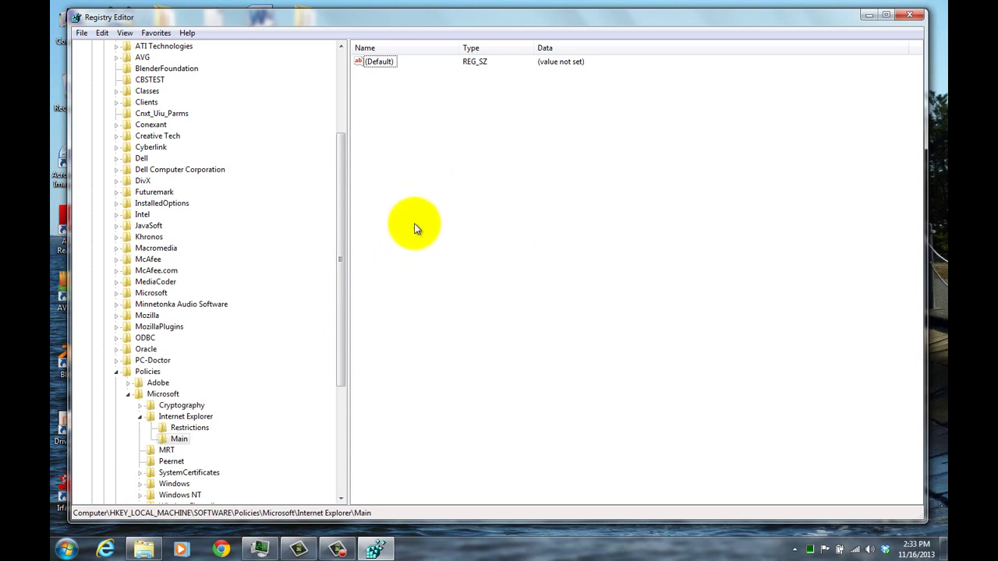
Step: Add a DWORD (32-bit) value named DisablePasswordReveal in the Main key
right_click(408, 174)
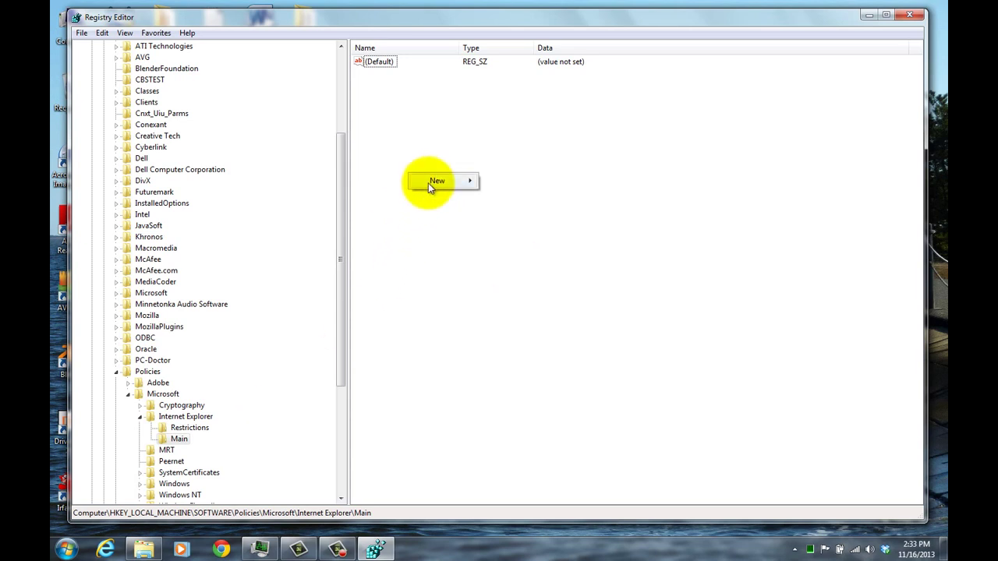
mouse_move(428, 183)
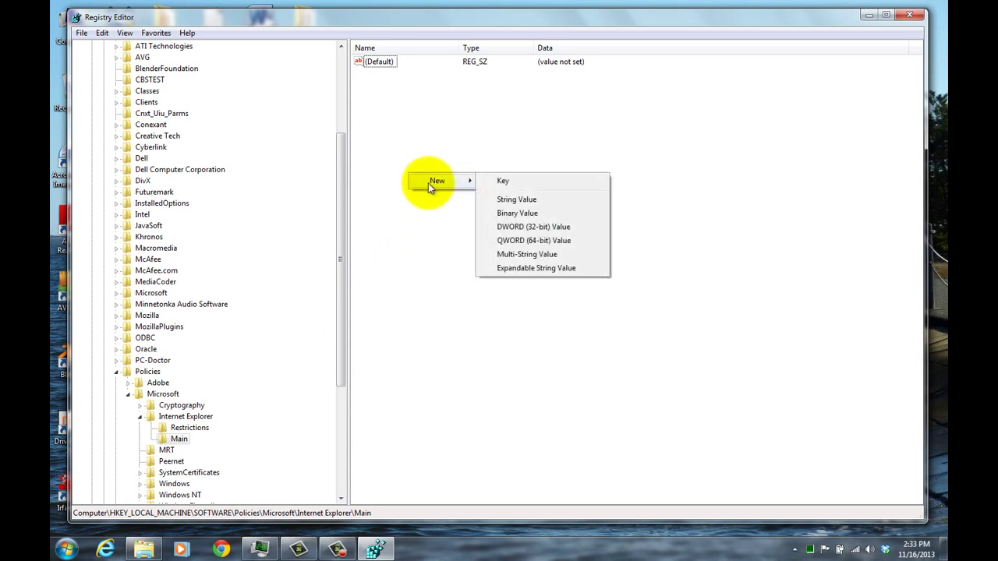
click(512, 227)
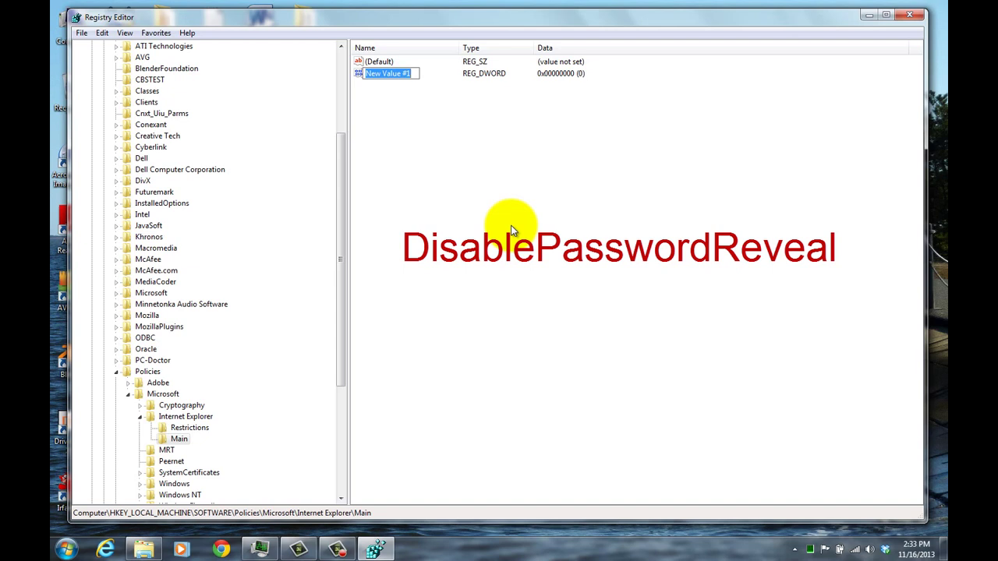
text(Di)
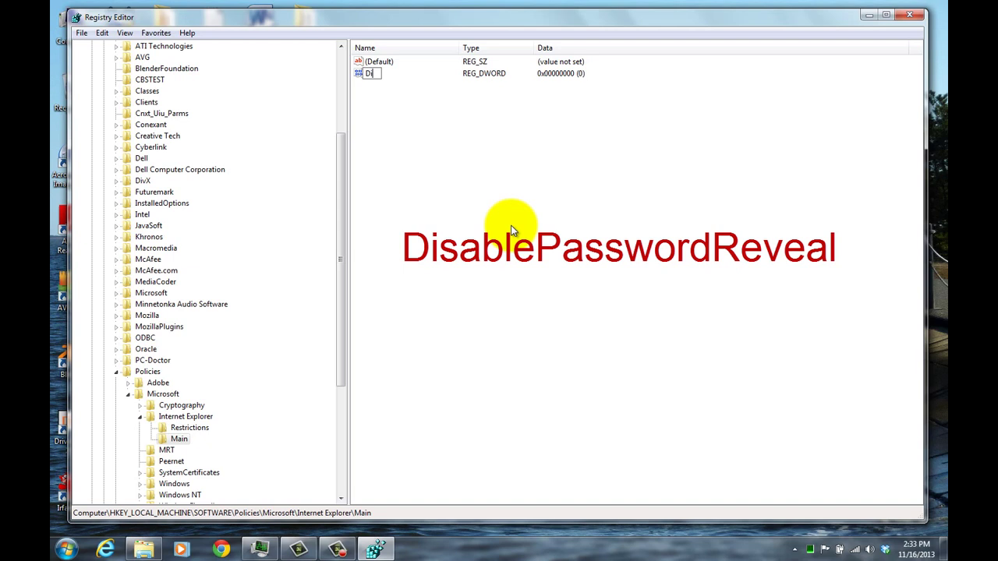
text(sablePassword)
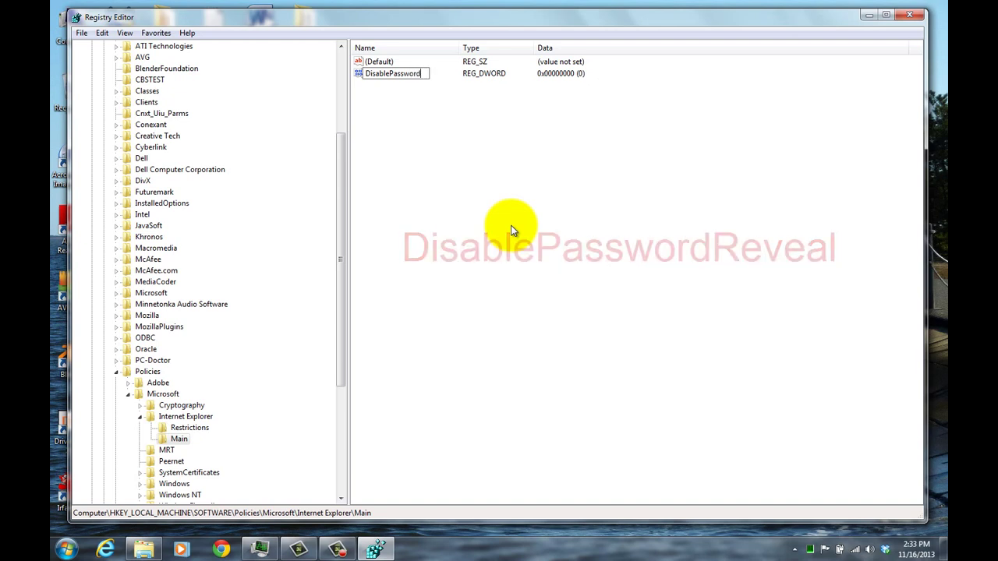
text(Revea)
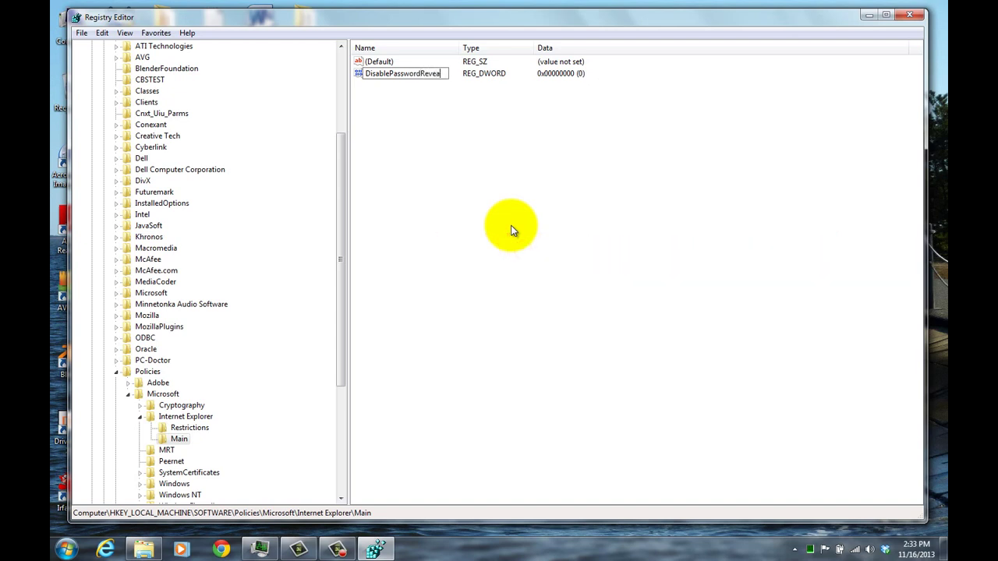
text(l)
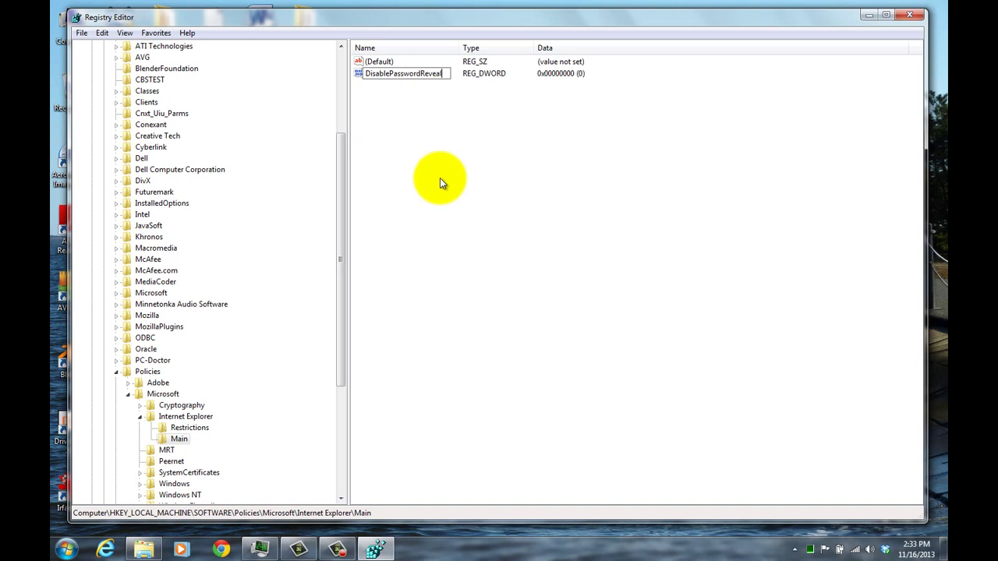
key(Return)
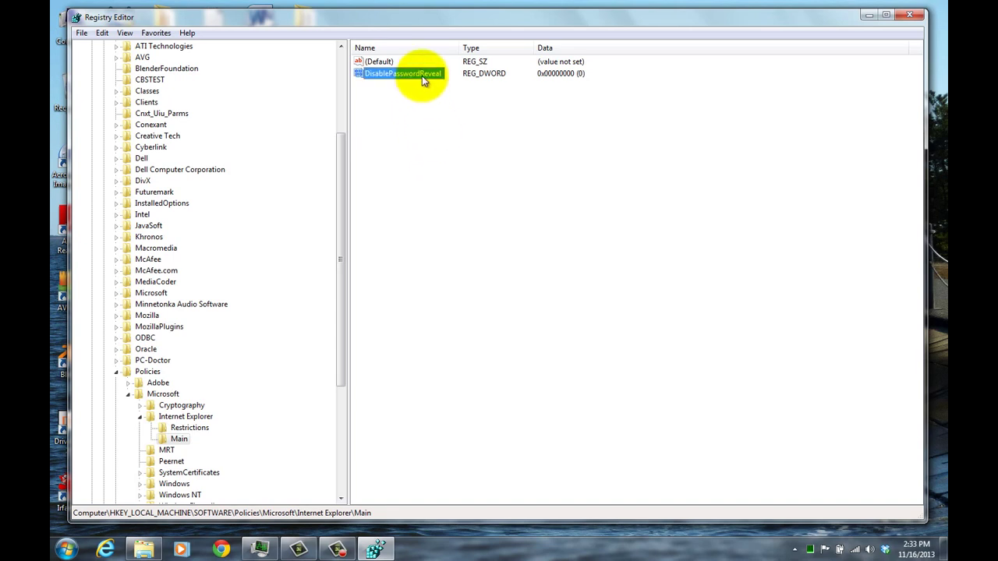
Step: Set DisablePasswordReveal's data to 1 and close Registry Editor
double_click(422, 75)
text(1)
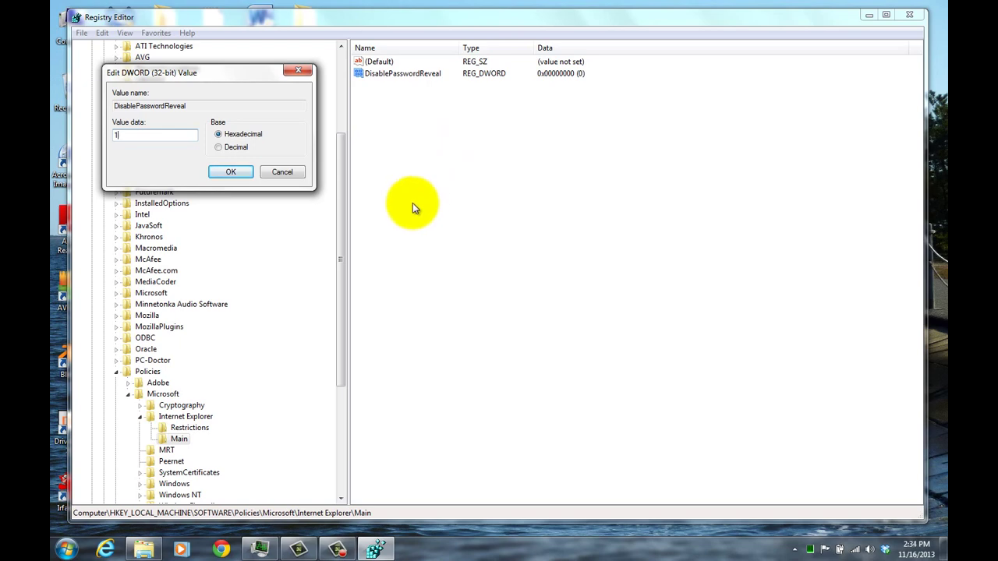
click(233, 172)
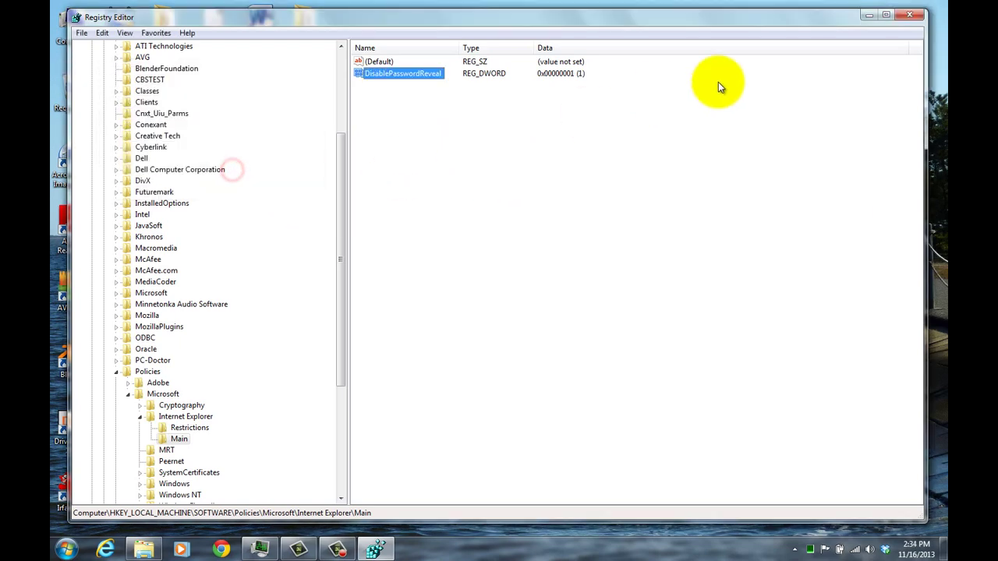
click(916, 19)
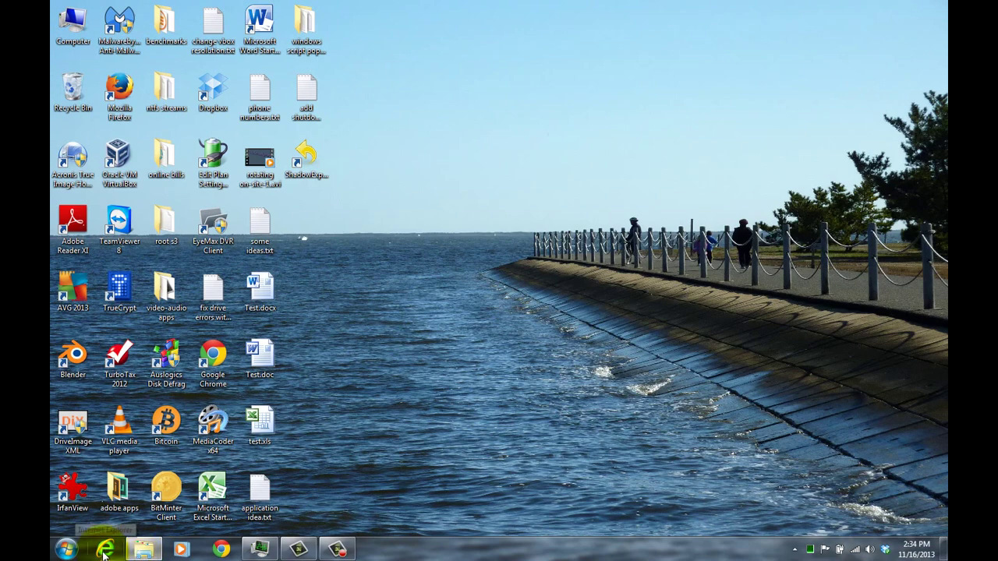
Step: Reopen Internet Explorer on the Yahoo sign-in page and enter a sample username and password
click(105, 550)
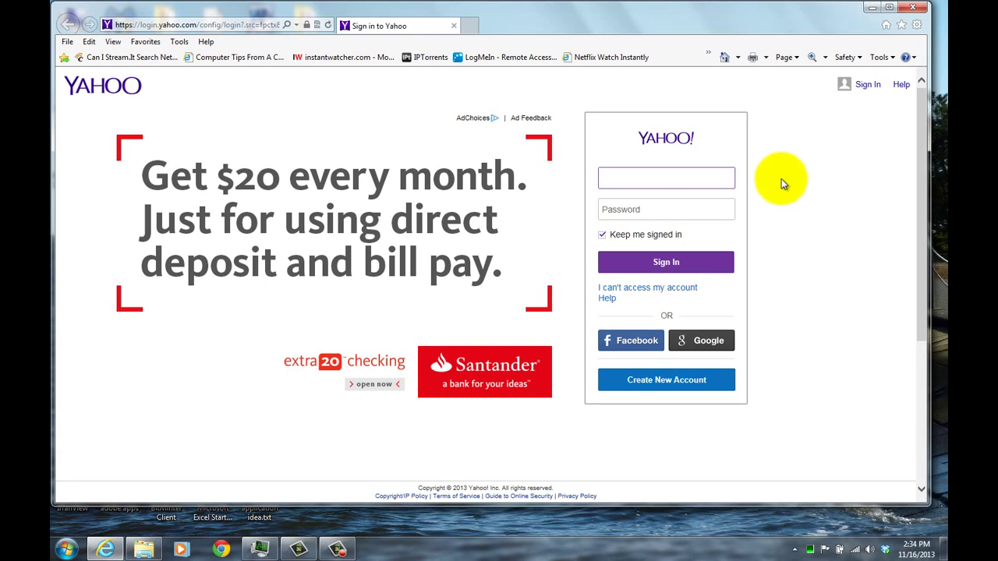
click(671, 179)
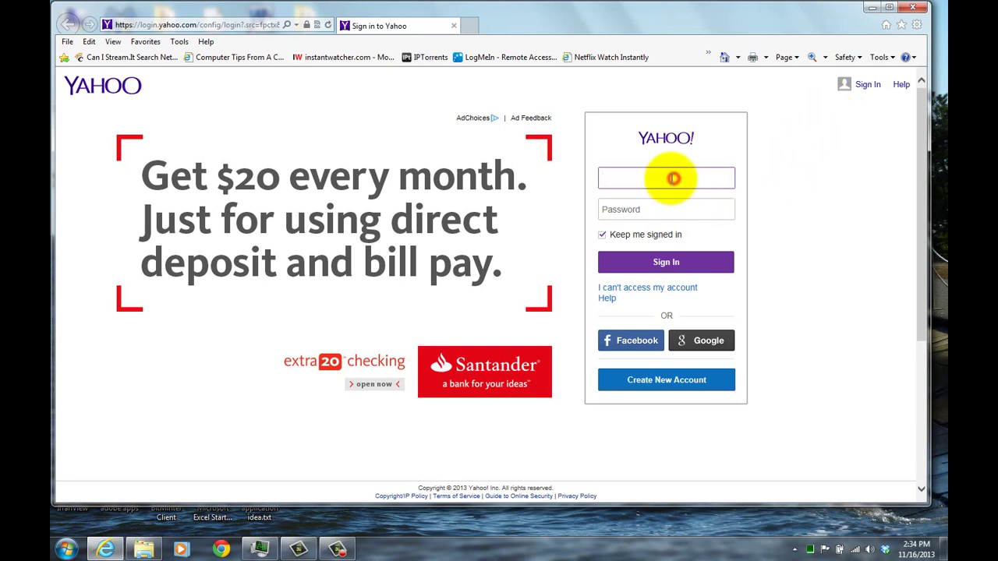
text(test)
click(668, 209)
text(•••••••)
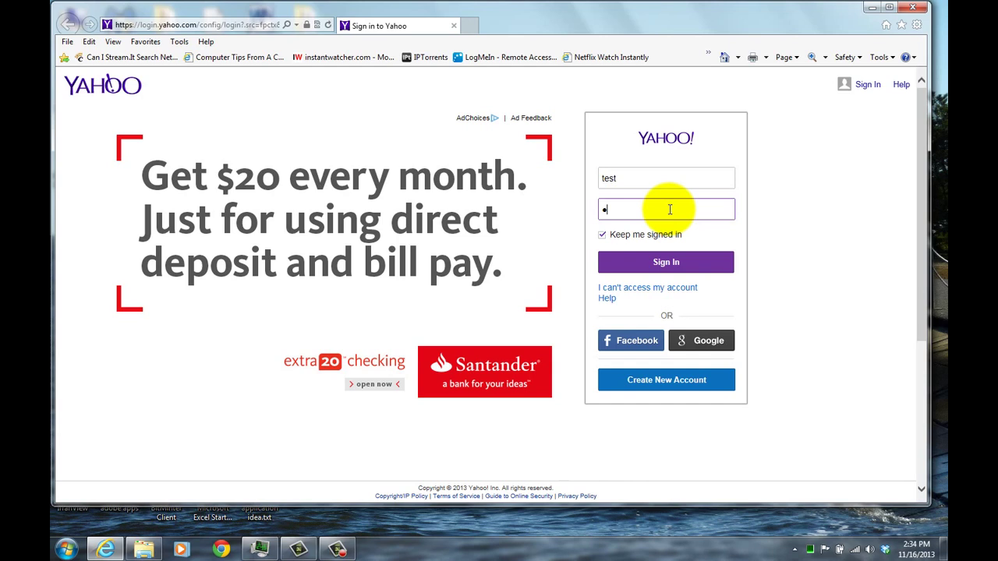
text(••)
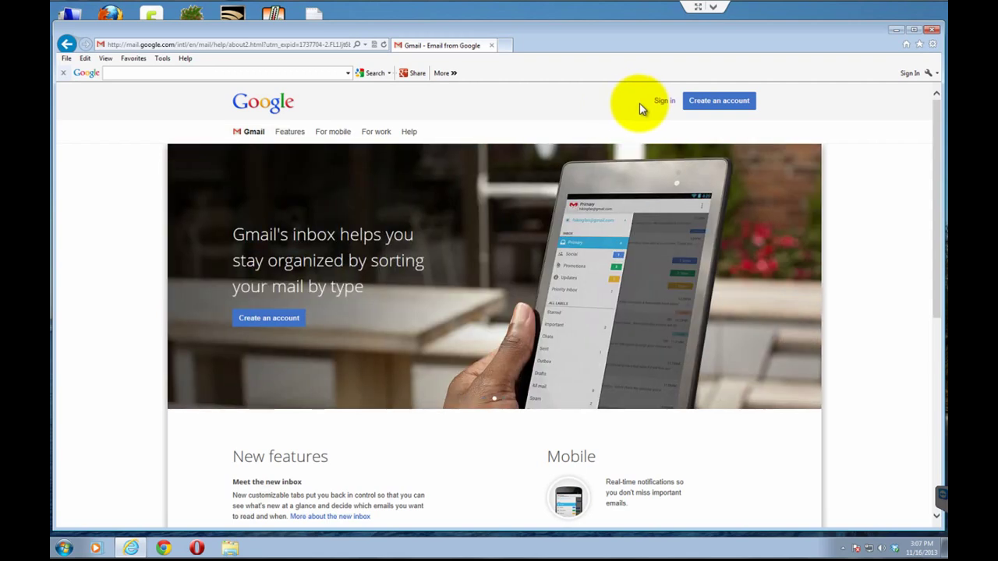
Step: Fill the Gmail sign-in form, briefly reveal the password with the eye icon, then close Internet Explorer
click(663, 103)
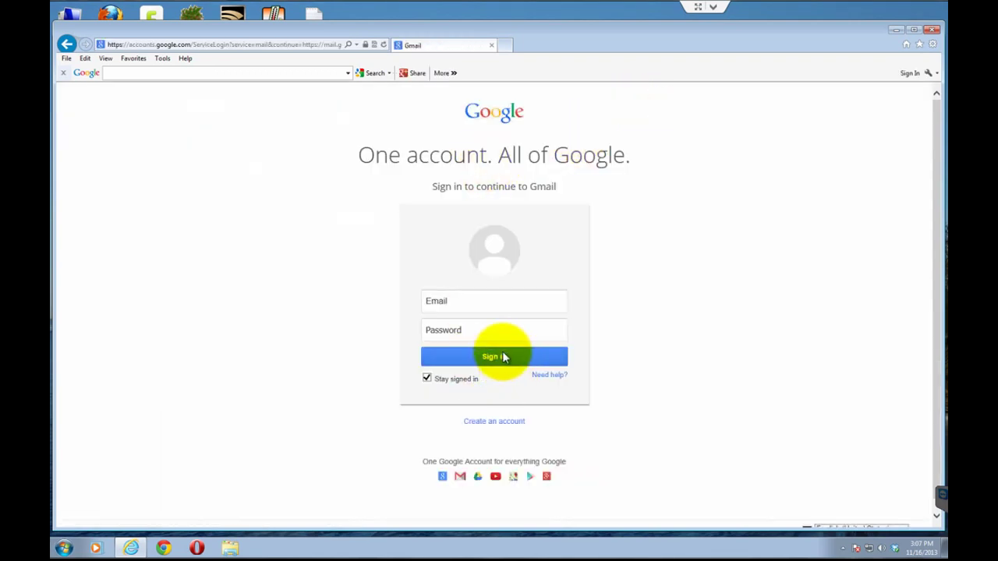
click(485, 296)
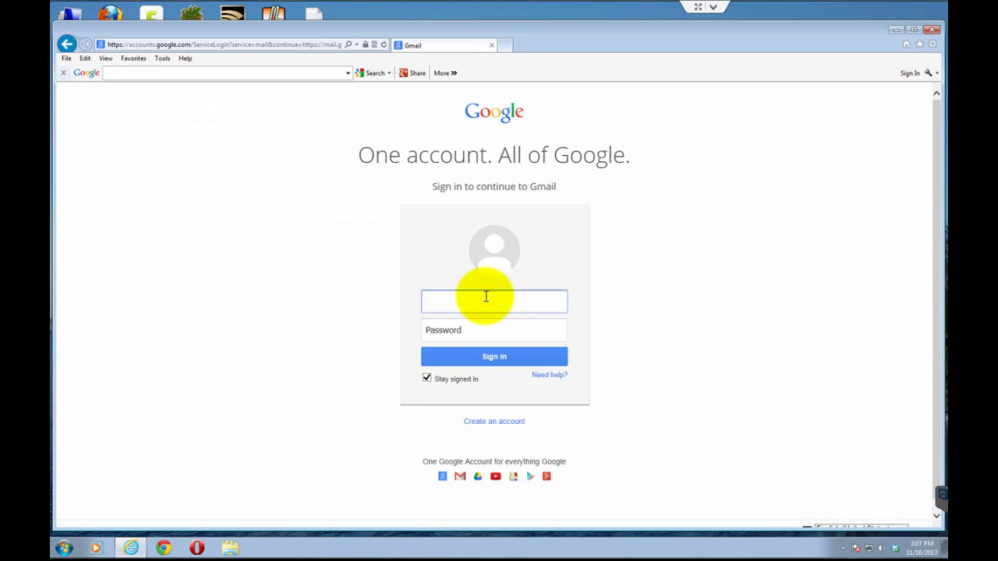
key(Tab)
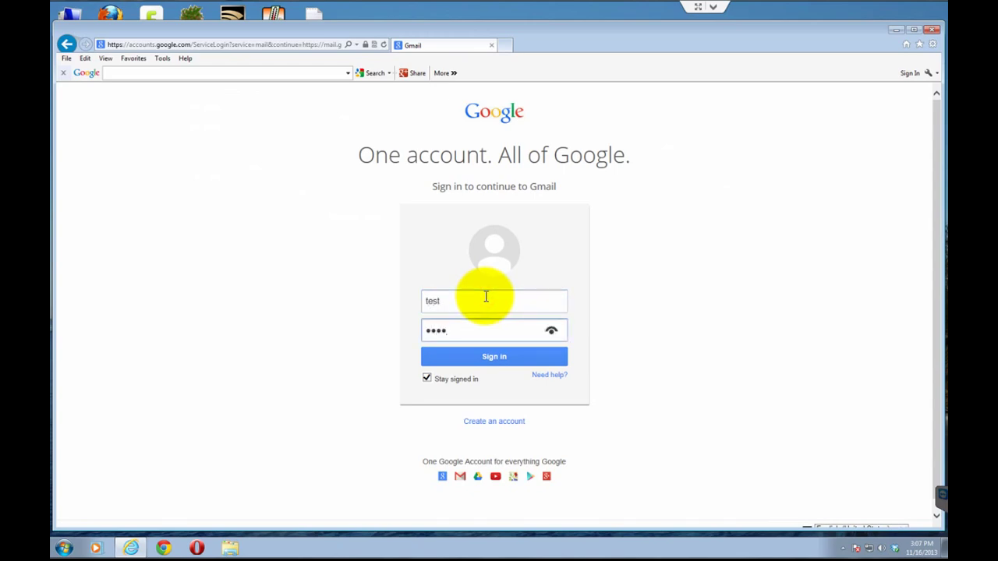
click(551, 330)
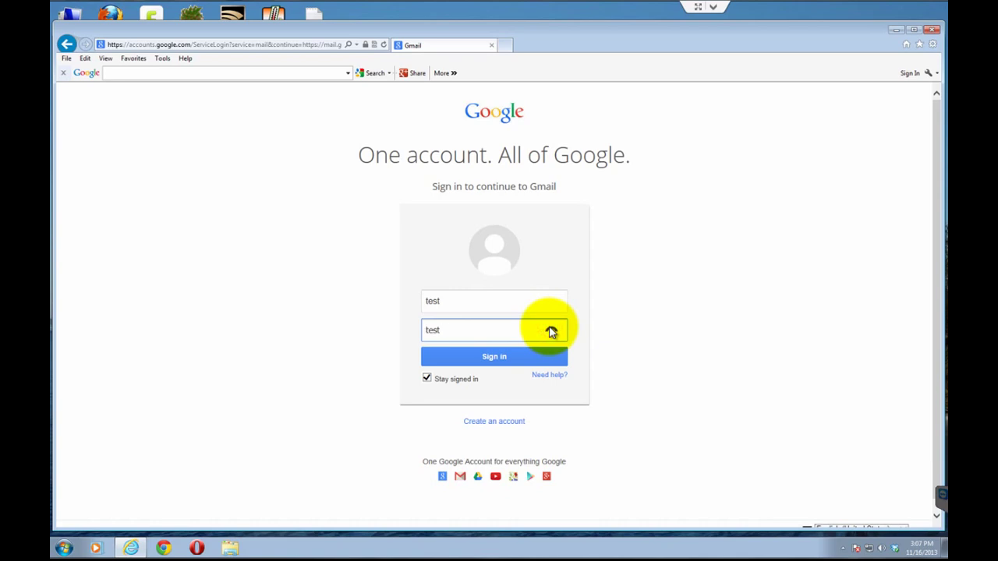
click(777, 232)
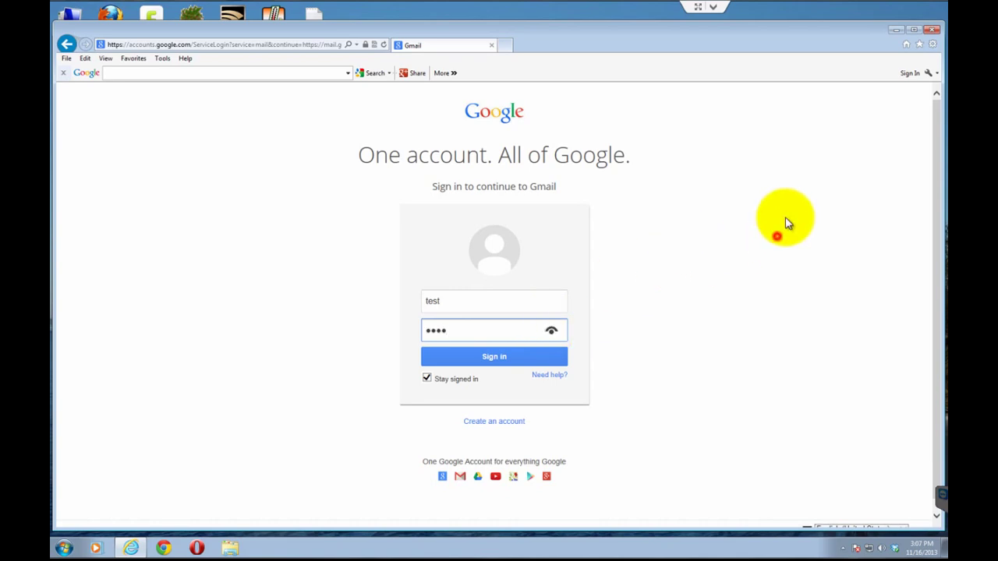
click(933, 31)
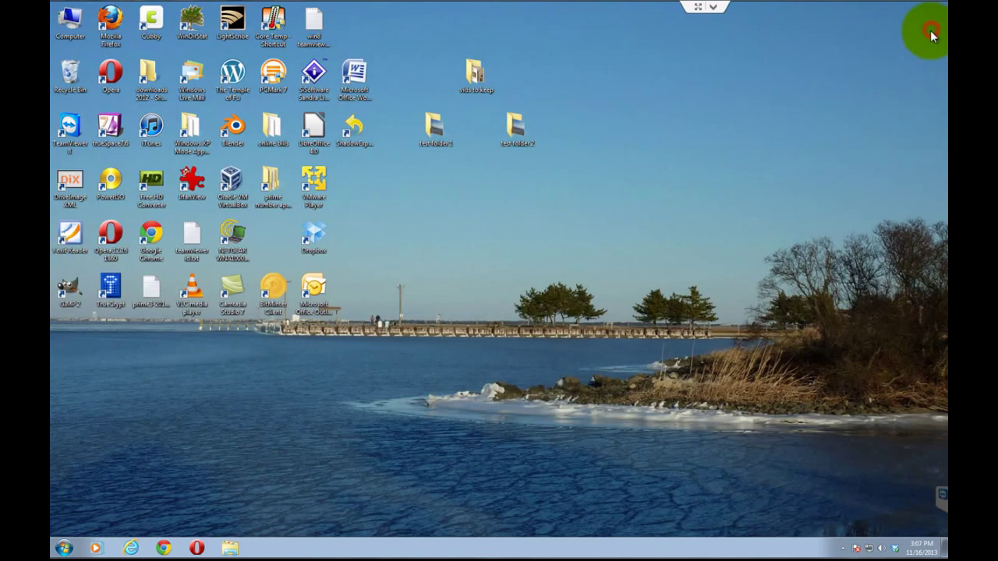
Step: Search gpedit.msc from the Start menu to launch Local Group Policy Editor
click(62, 549)
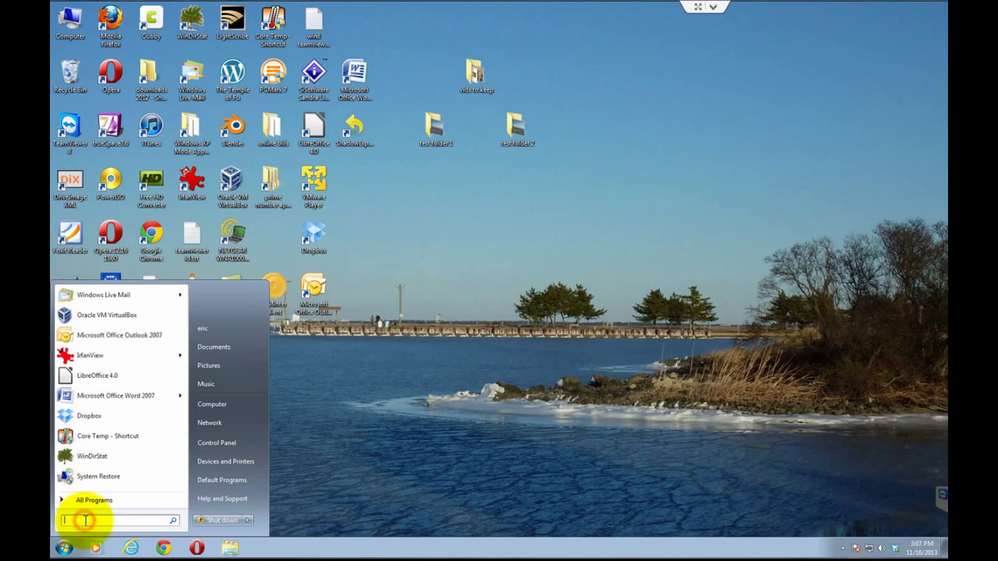
text(g)
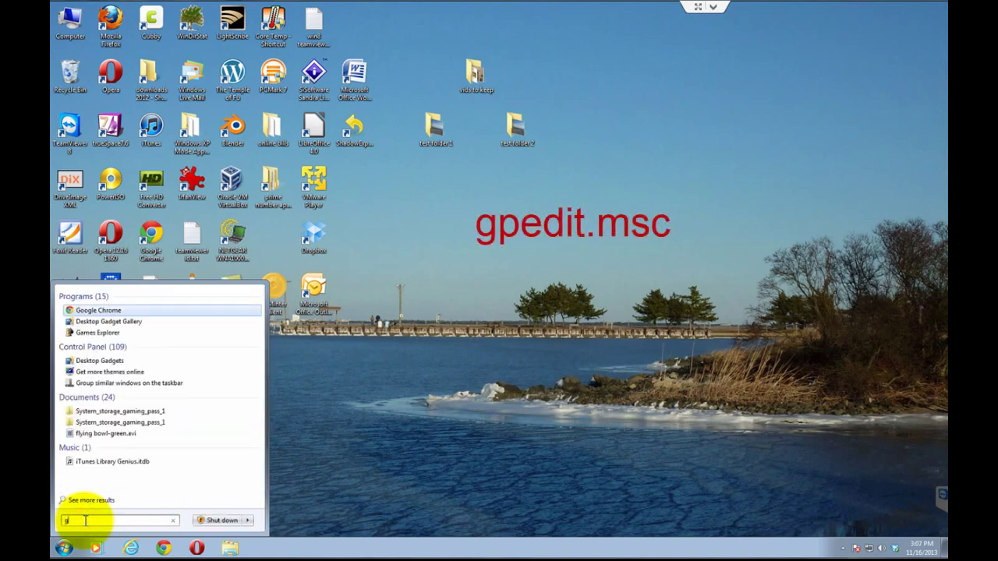
text(pedit)
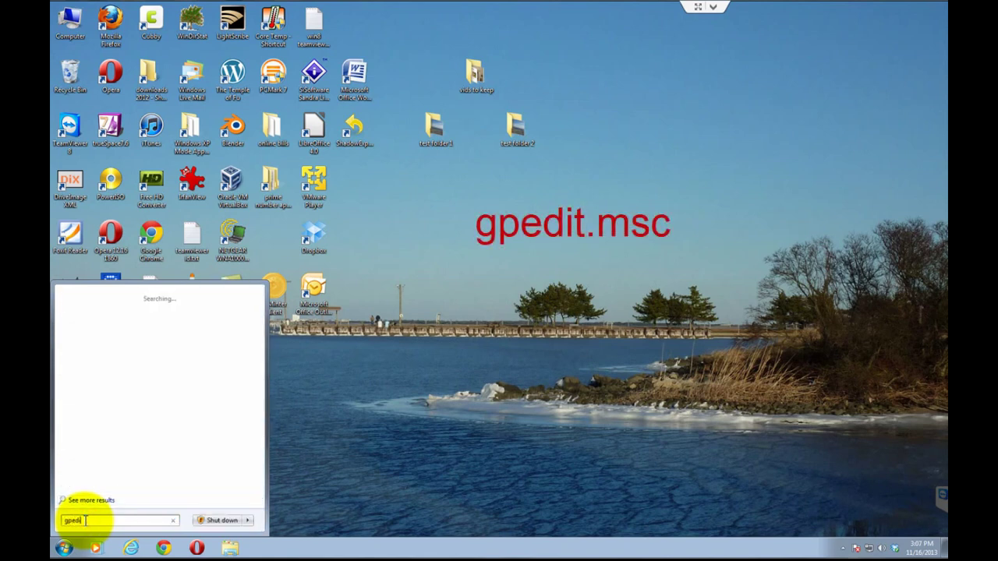
text(.msc)
key(Return)
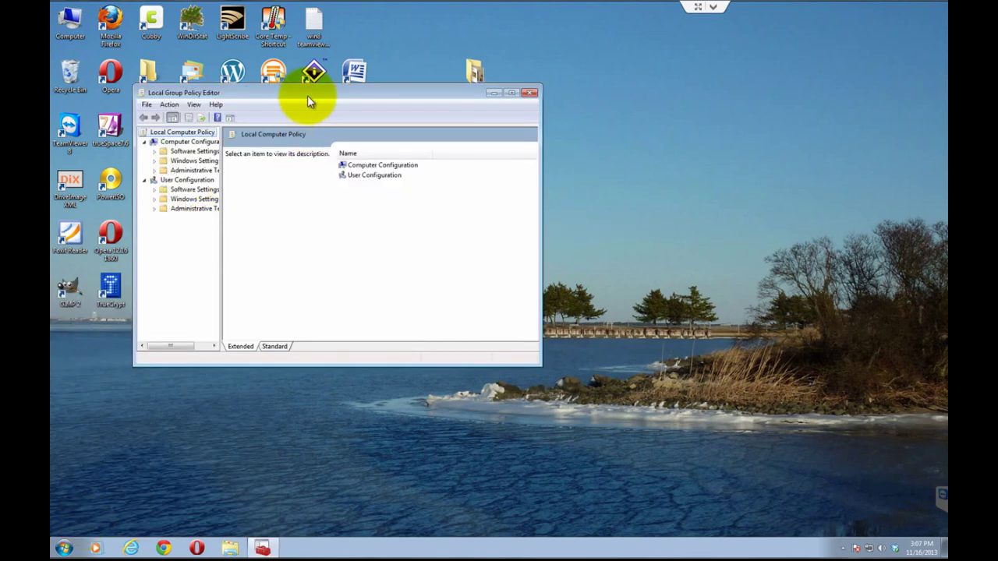
Step: Move and enlarge the Group Policy Editor window and widen its tree pane
drag(307, 95, 280, 51)
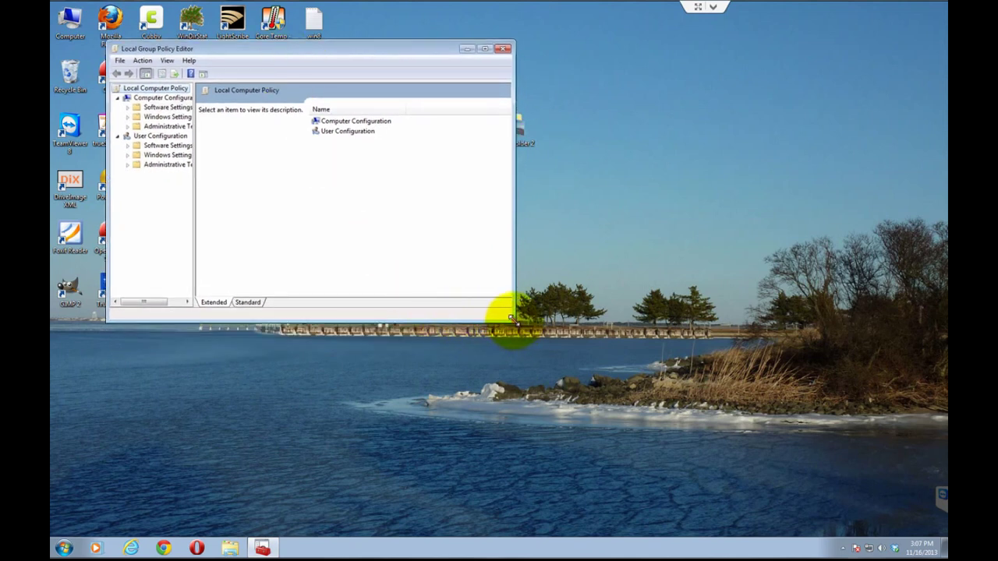
drag(514, 324, 873, 517)
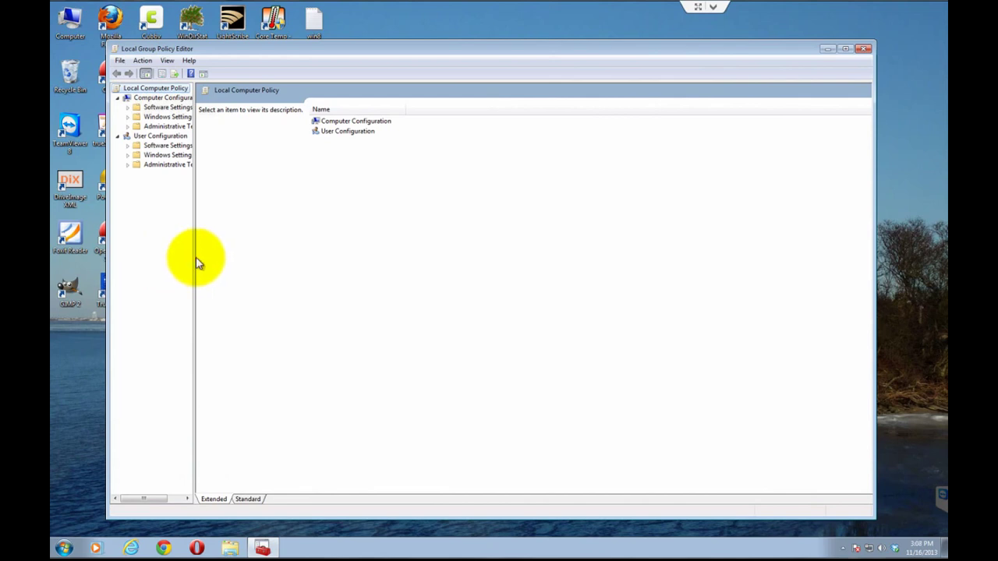
drag(195, 263, 274, 261)
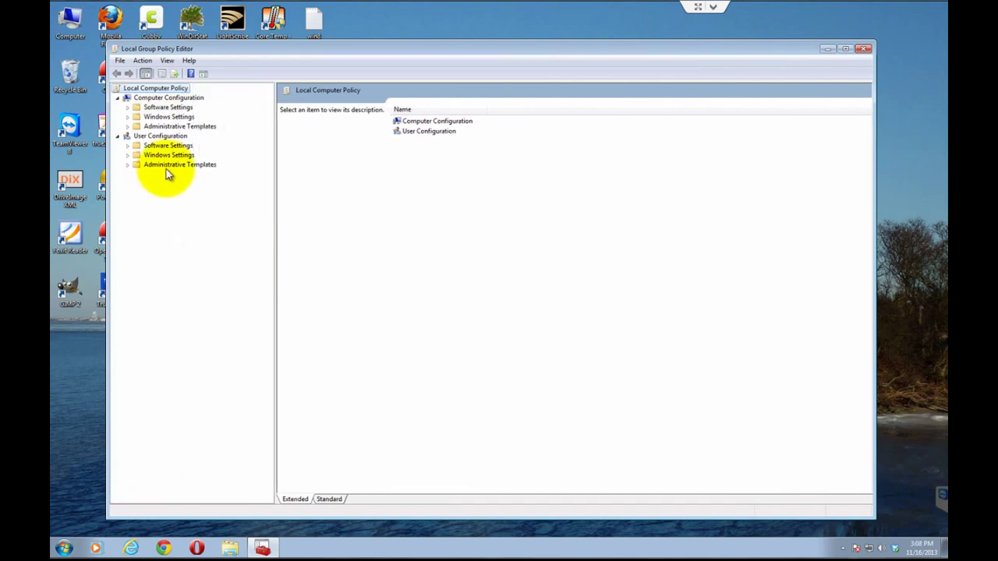
Step: Expand Administrative Templates > Windows Components > Internet Explorer and select Security Features
click(127, 126)
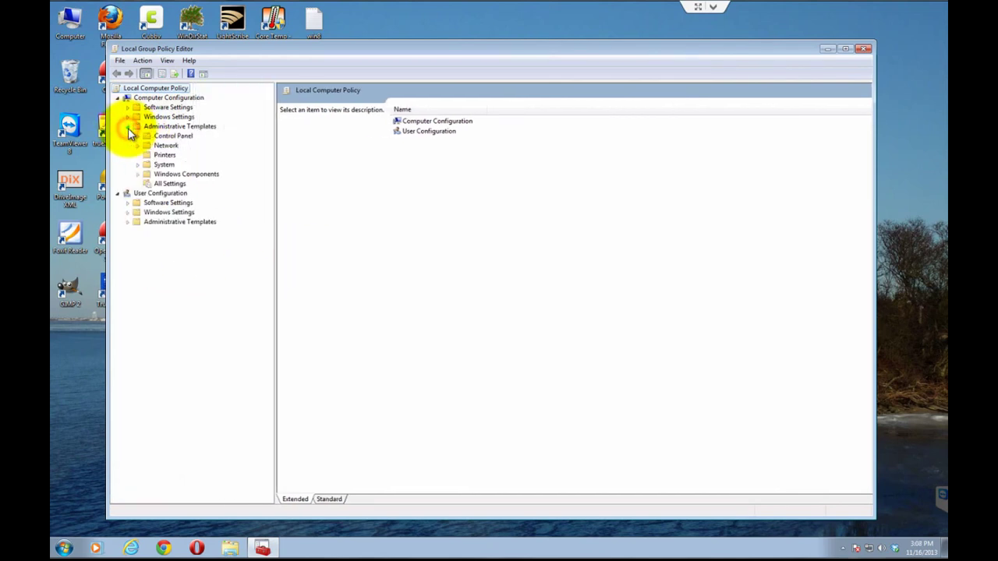
click(139, 174)
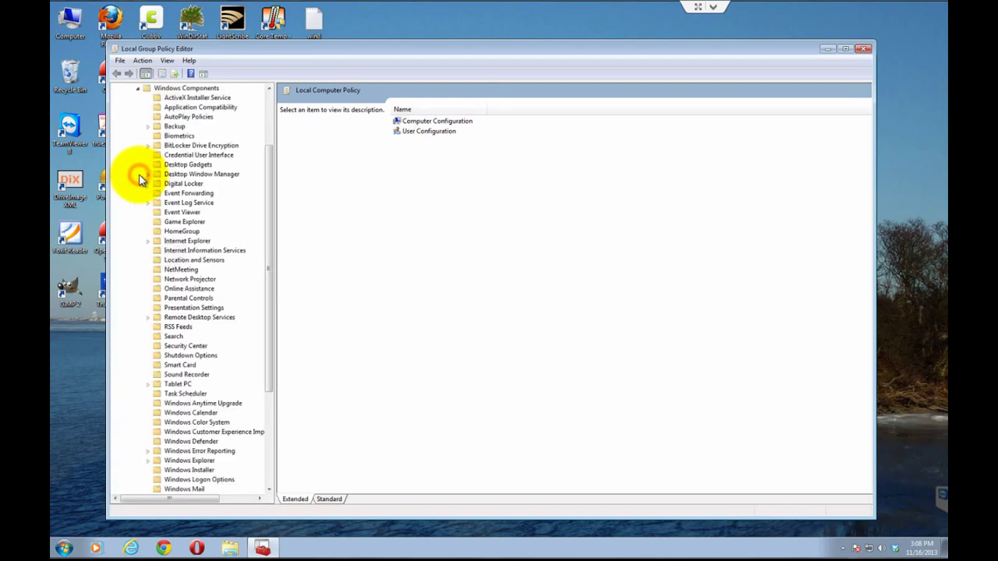
click(148, 242)
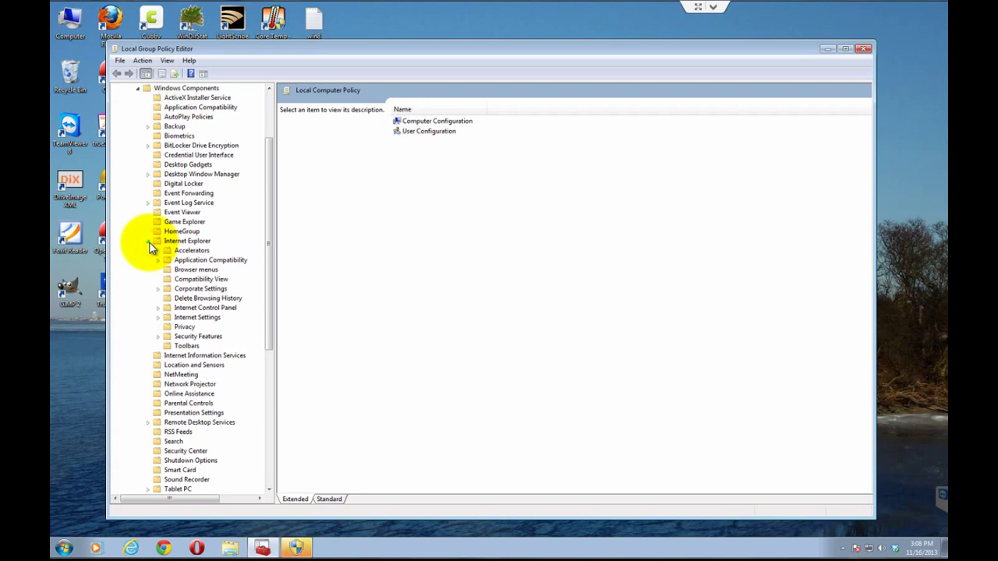
click(201, 336)
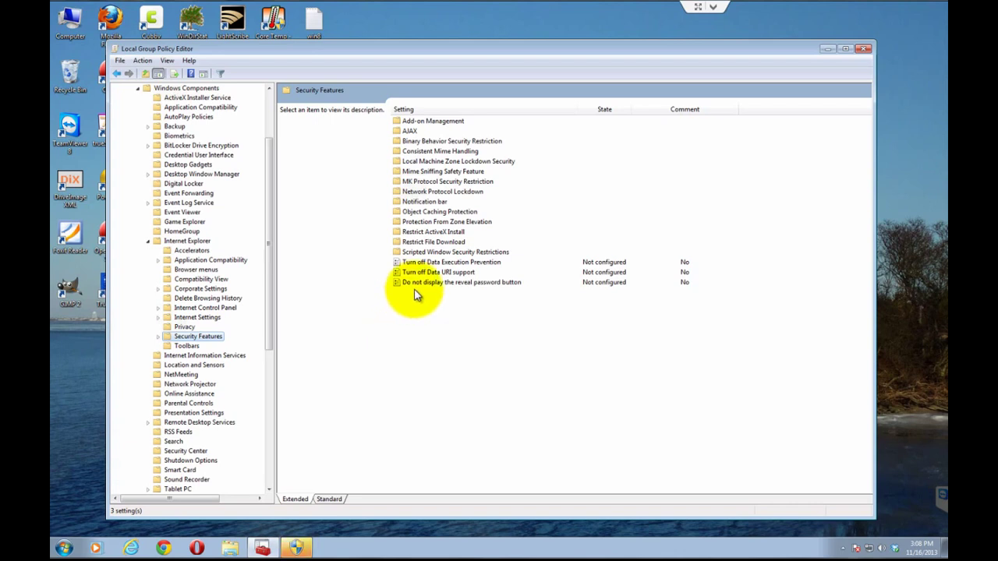
Step: Set 'Do not display the reveal password button' to Enabled, apply it, and close the editor
double_click(485, 283)
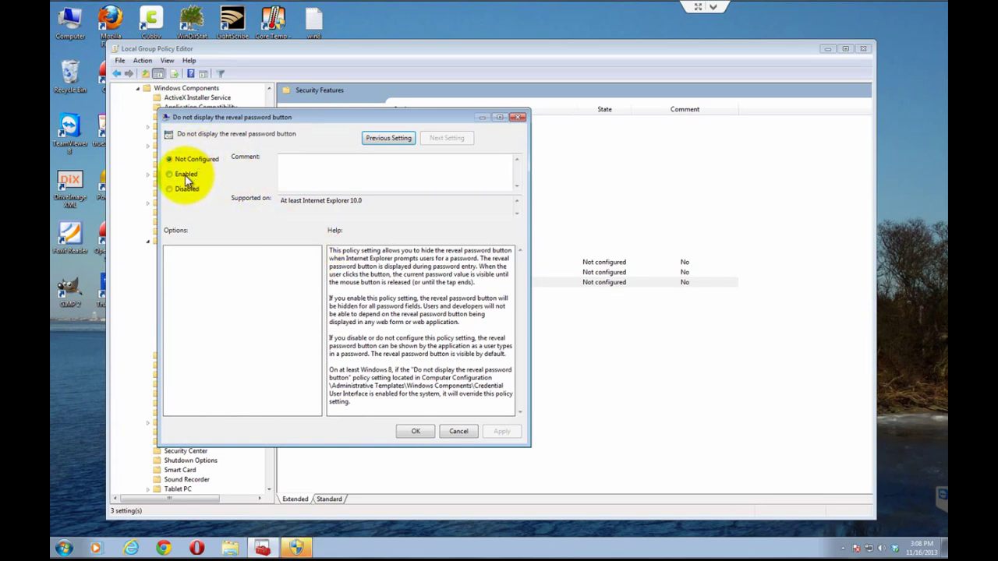
click(185, 174)
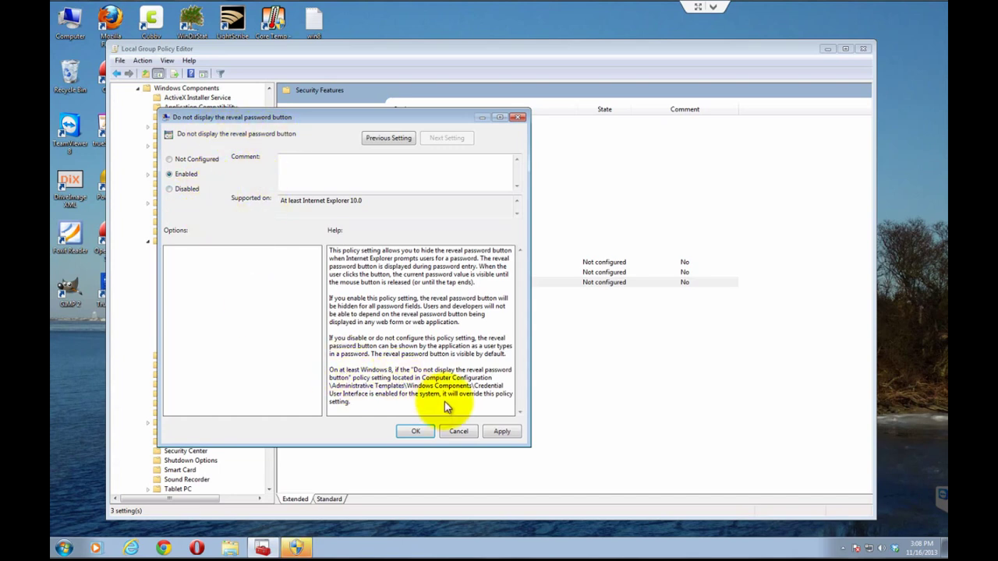
click(508, 431)
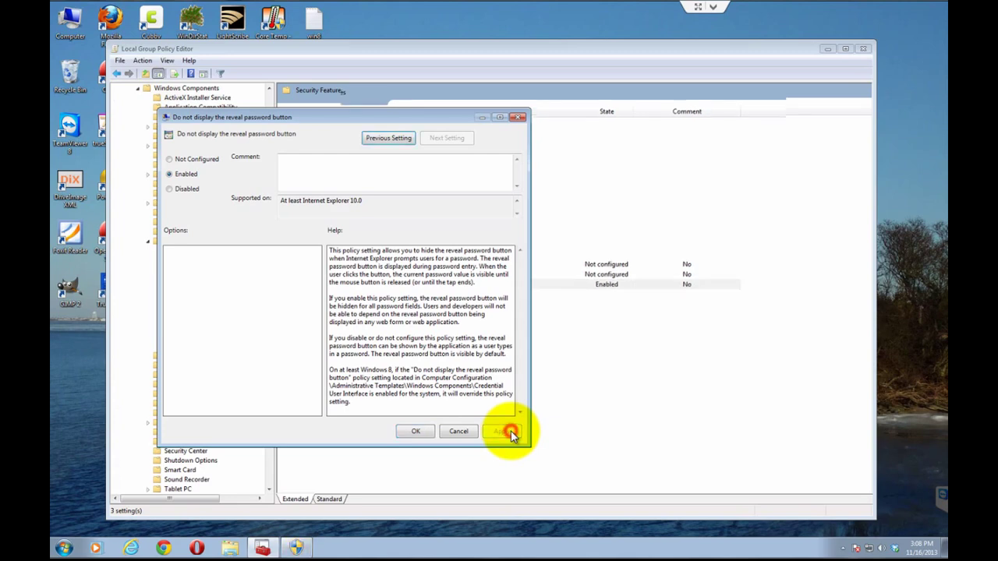
click(416, 433)
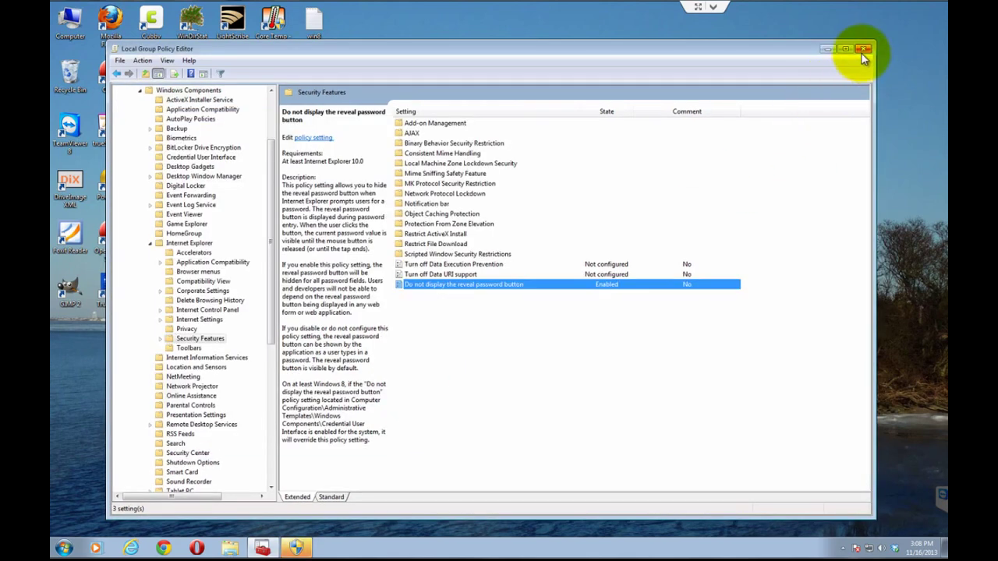
click(864, 49)
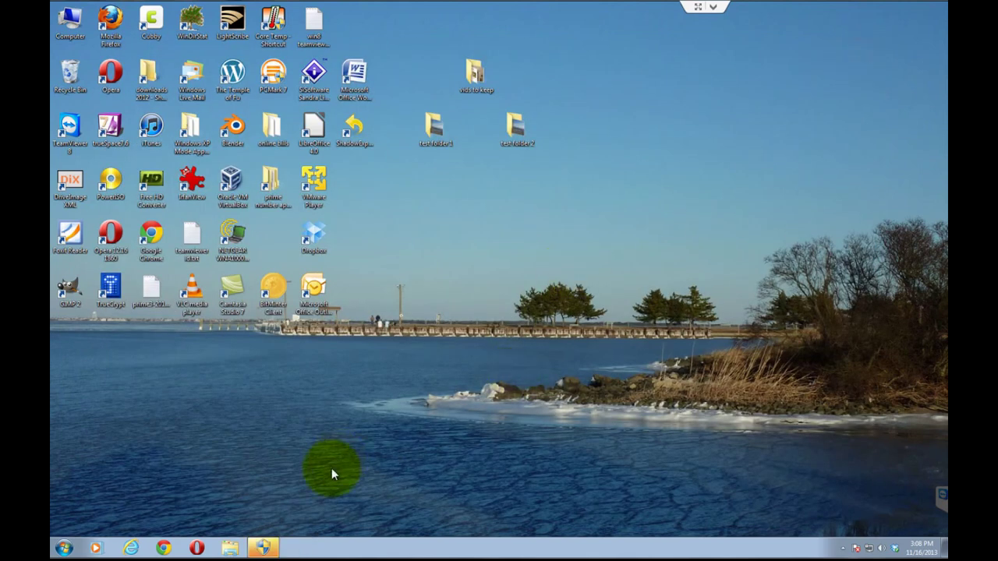
Step: Relaunch Internet Explorer and go to the Gmail sign-in page
click(133, 549)
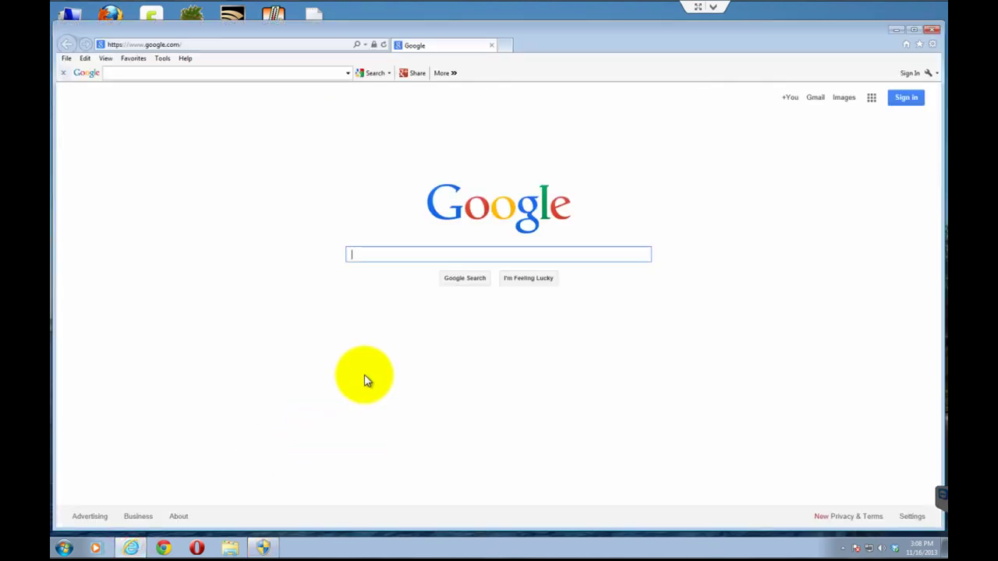
click(817, 102)
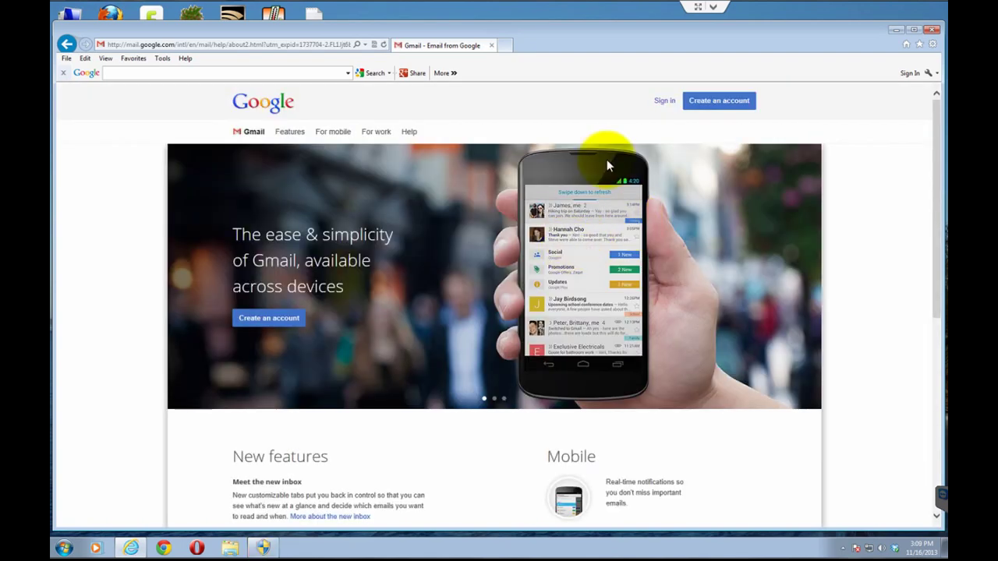
click(663, 101)
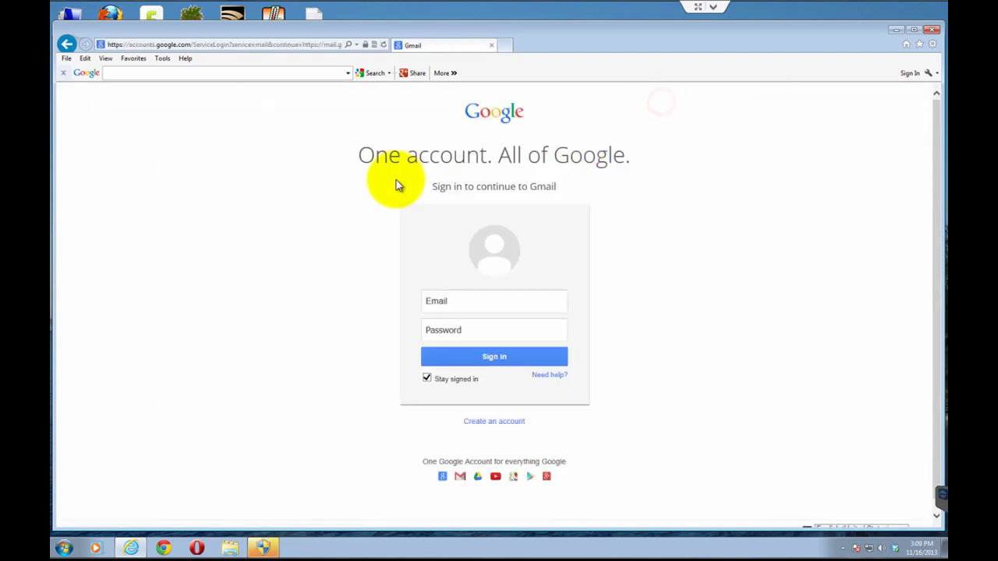
Step: Enter the sample email 'test' and type a password, confirming no reveal-password button appears
click(434, 302)
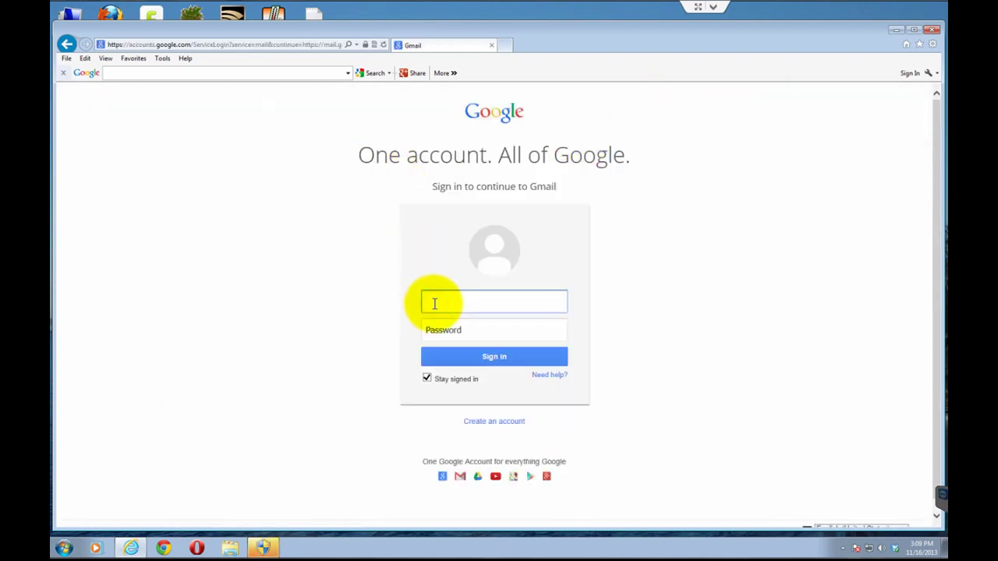
text(test)
key(Tab)
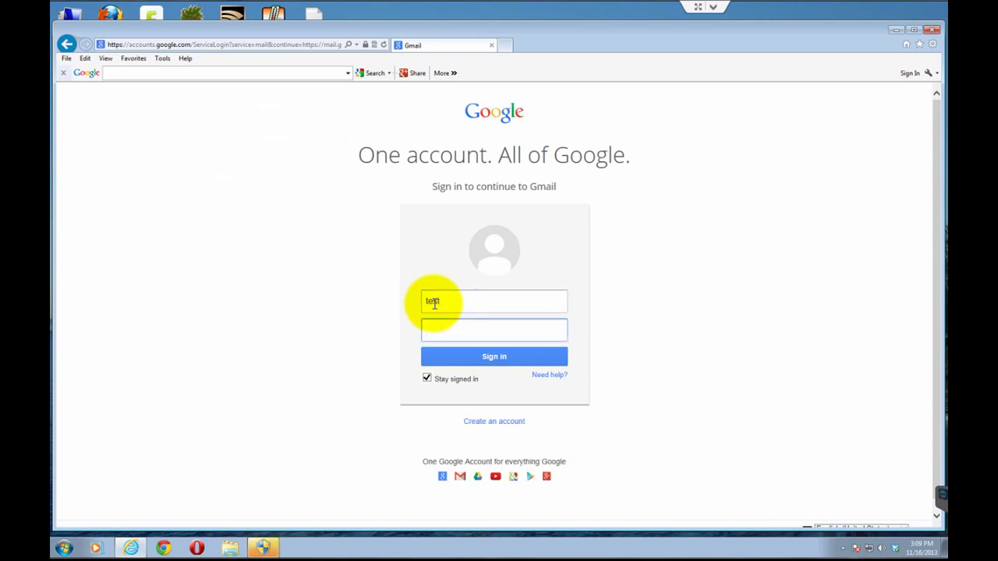
text(test)
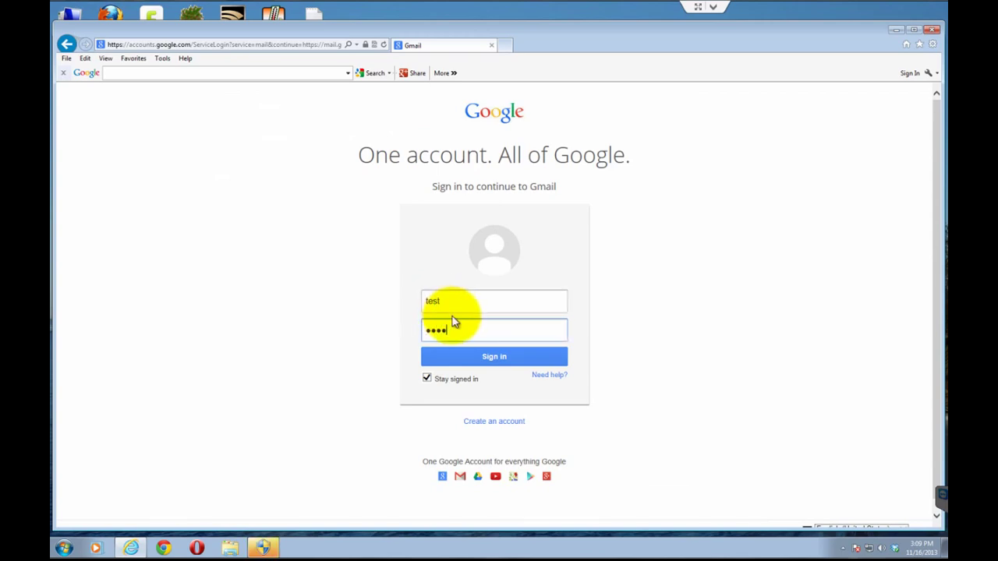